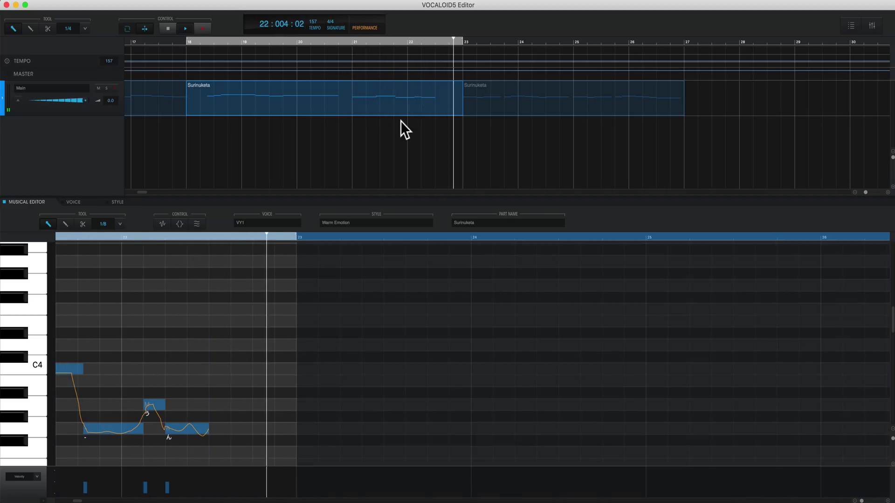
Step: Stop playback and replace the lyrics of the first two notes in the phrase starting at measure 18 with う and ご
key("space")
left_click(281, 87)
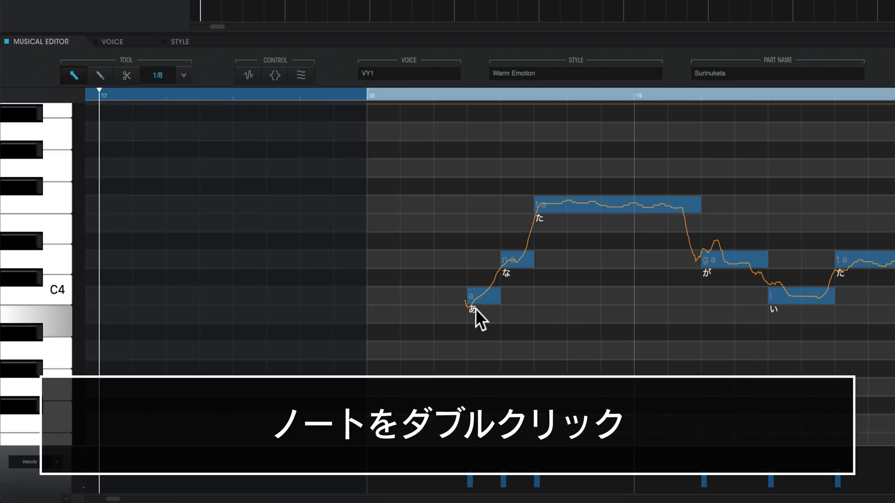
double_click(473, 310)
type("う")
double_click(507, 275)
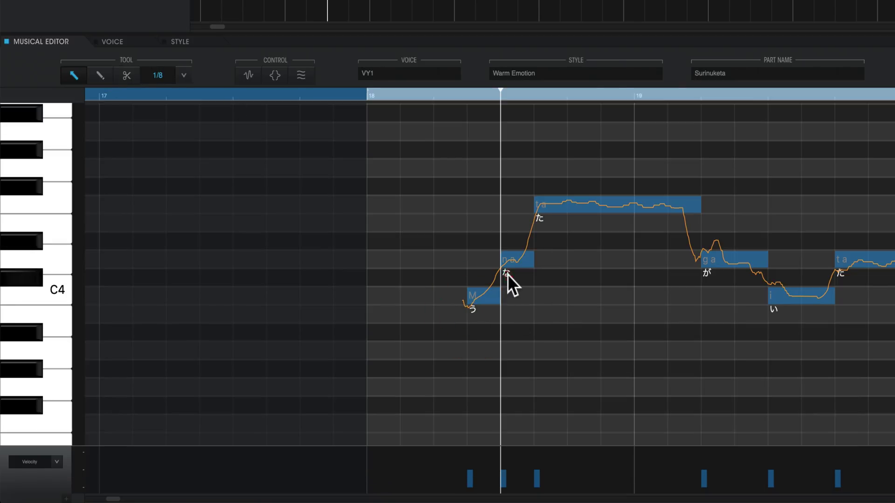
type("ご")
key("Tab")
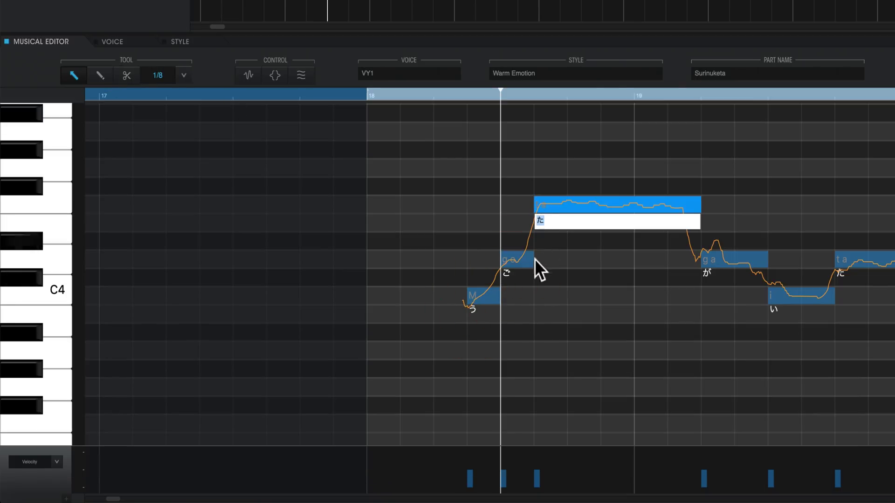
left_click(628, 276)
Step: Undo the lyric changes on the phrase's first two notes
key("ctrl+z")
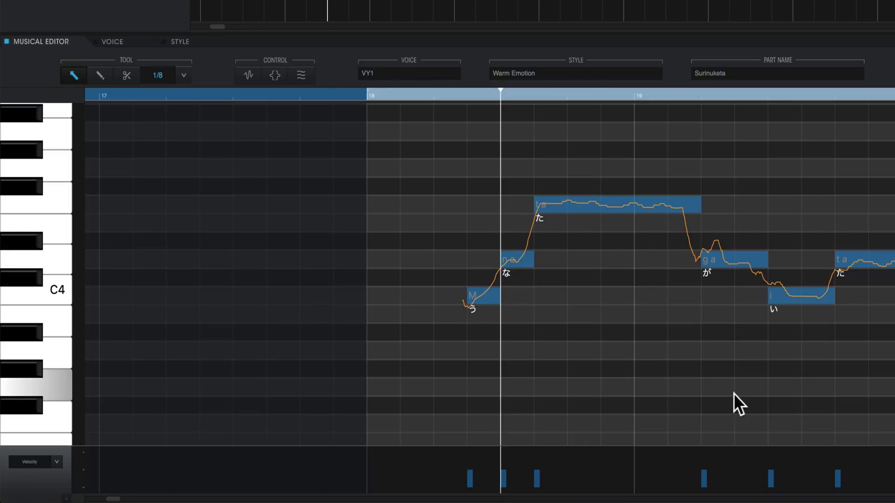
key("ctrl+z")
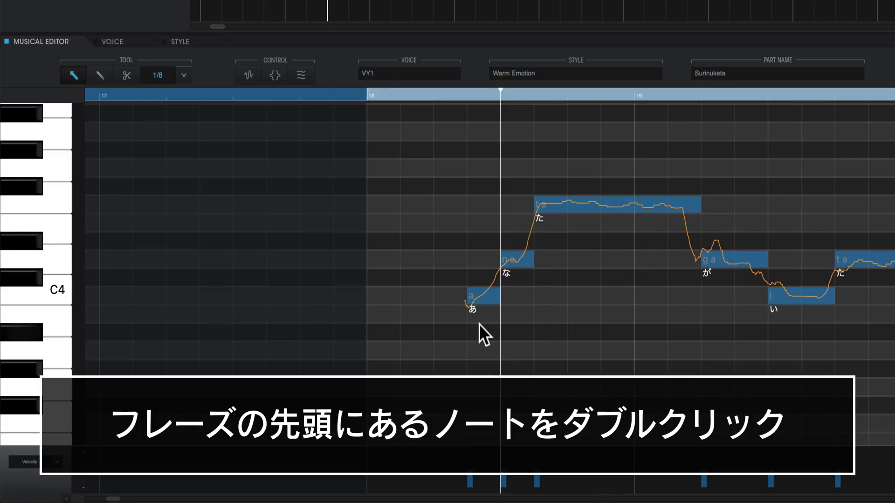
Step: Enter the whole phrase's lyrics うごけないよ at once, starting from its first note
double_click(474, 311)
type("うごけないよ")
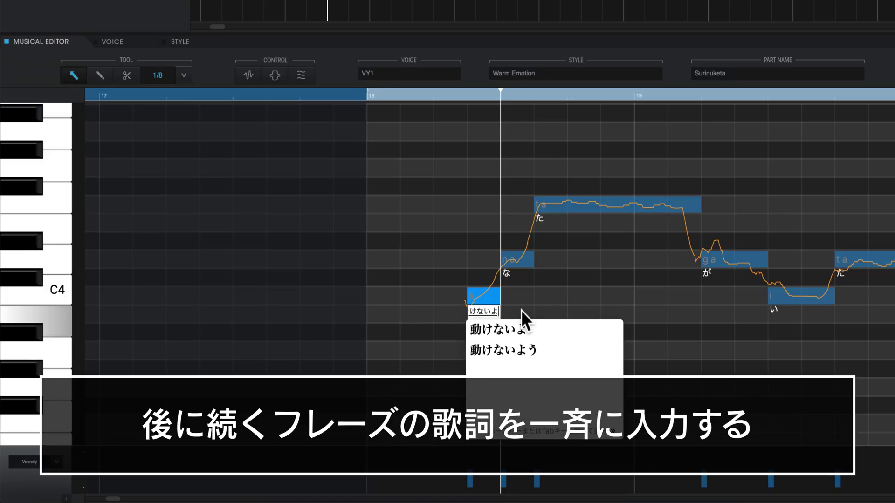
key("Return")
key("Return")
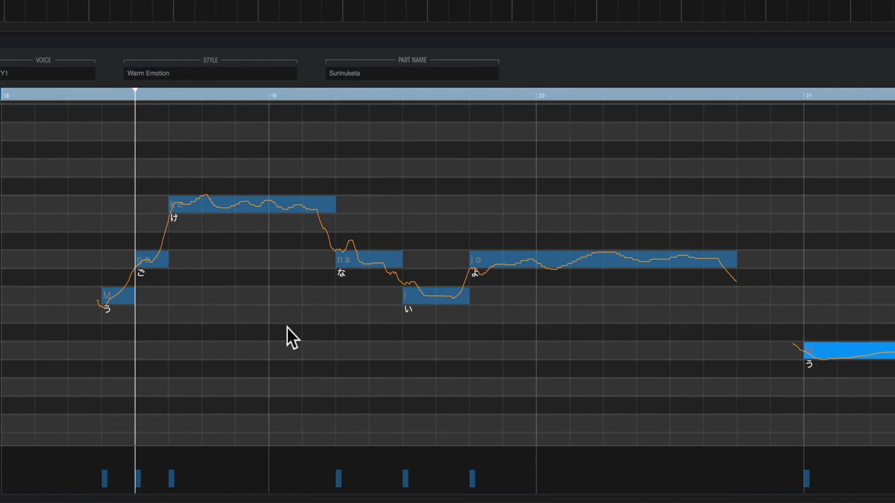
Step: Try to pour the lyrics あなたがいた into the notes from the first う note using 歌詞の流し込み
left_click(122, 296)
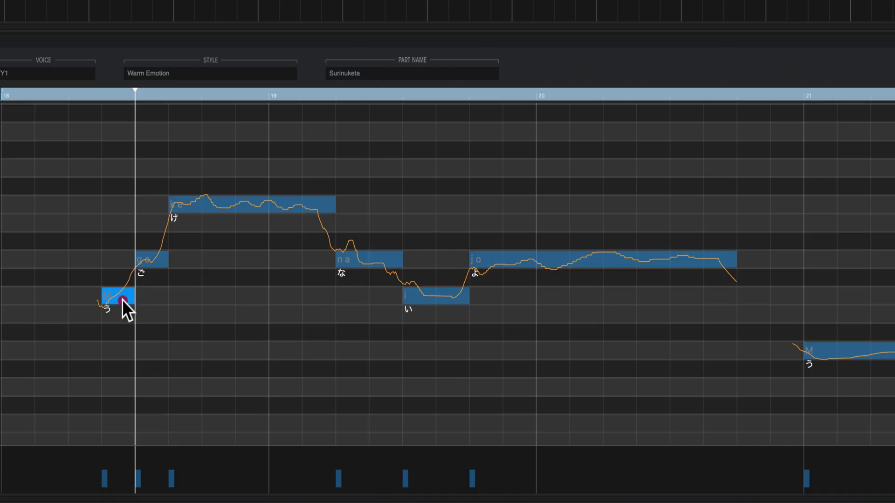
right_click(123, 296)
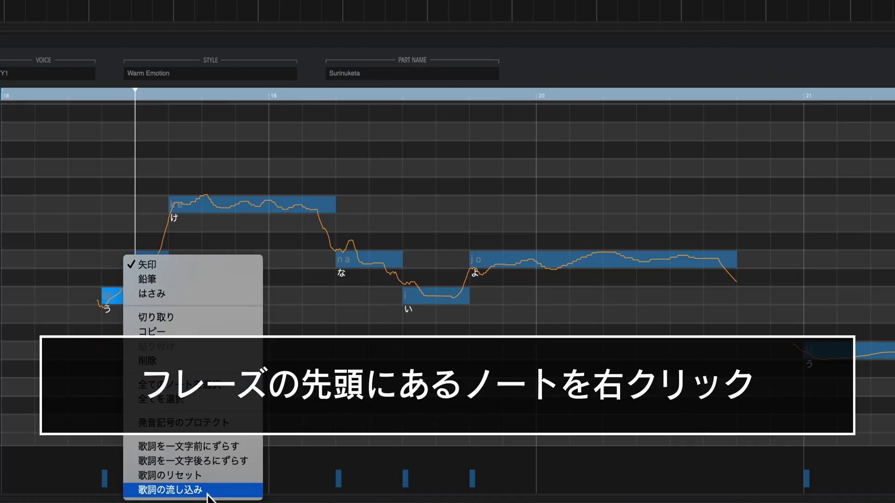
left_click(167, 489)
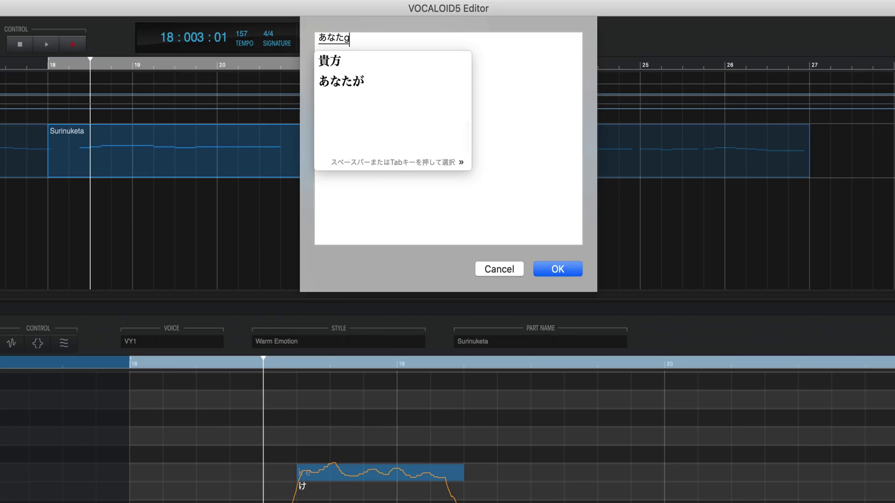
type("aita")
key("Return")
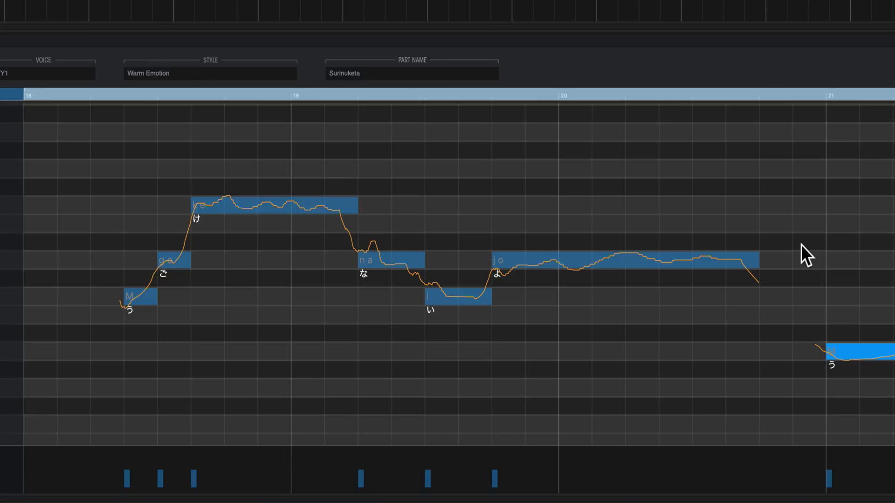
Step: Split the sustained よ note with the scissors tool at two points in the second half of its length, making three notes
left_click(699, 267)
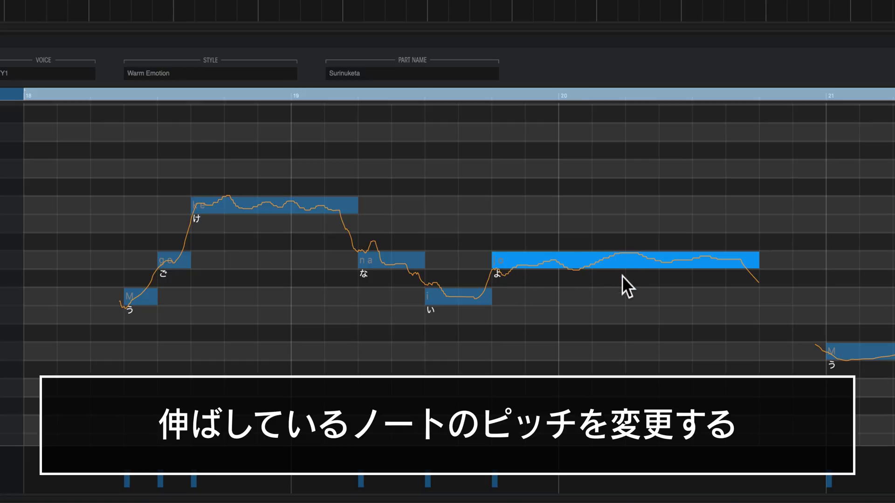
left_click(134, 76)
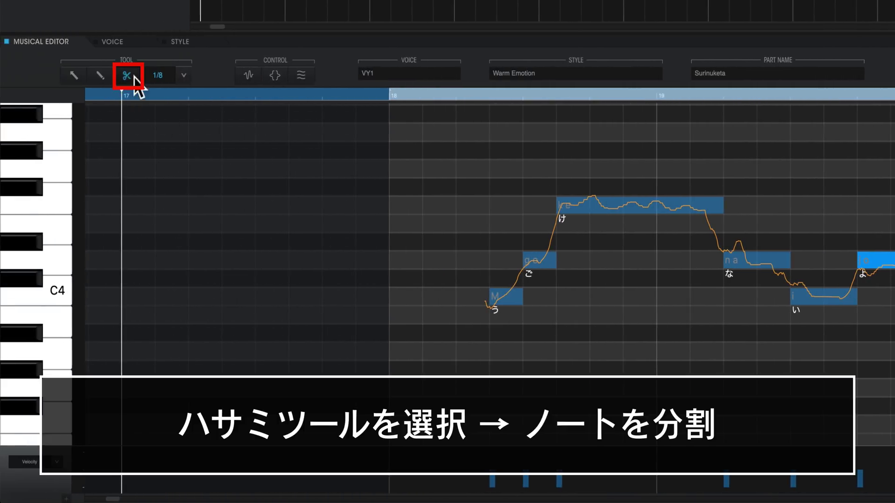
left_click(658, 261)
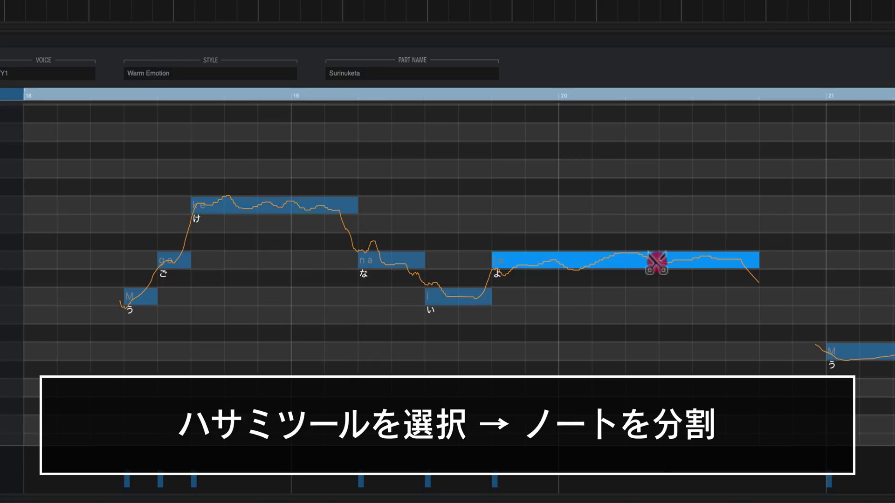
left_click(726, 260)
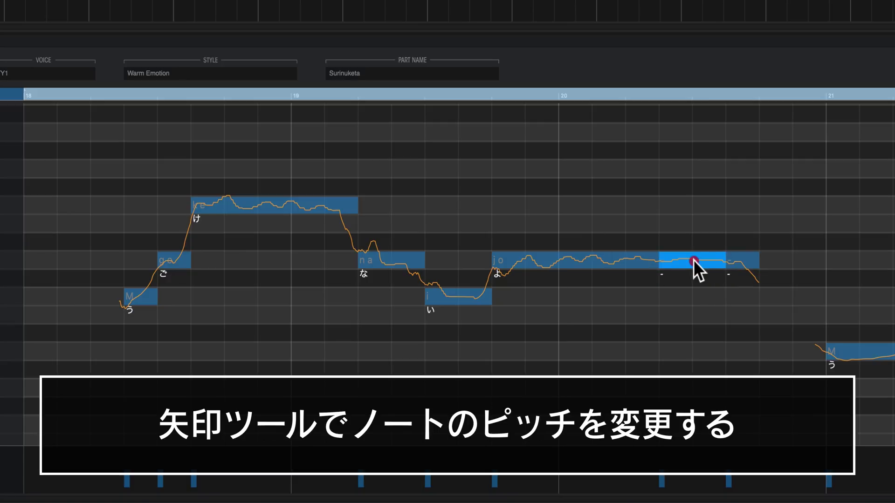
Step: Lower the middle segment of the split よ note by two semitones and play back the phrase
left_click_drag(693, 259, 691, 293)
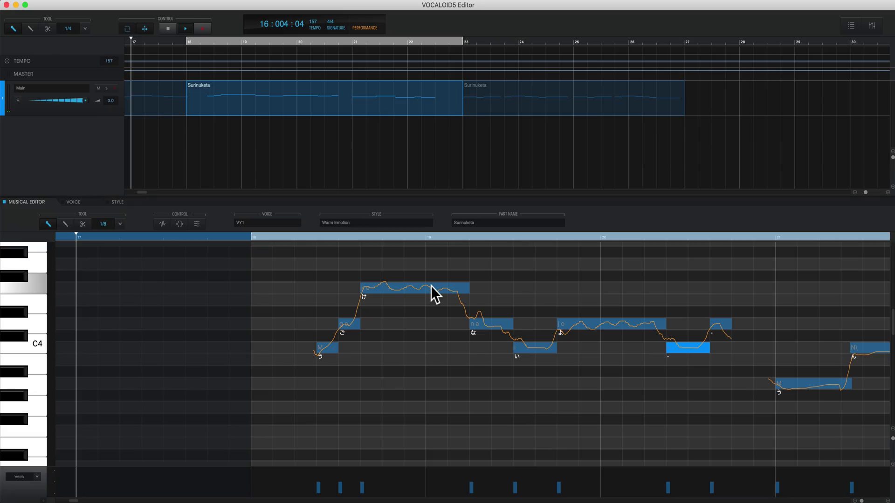
key("space")
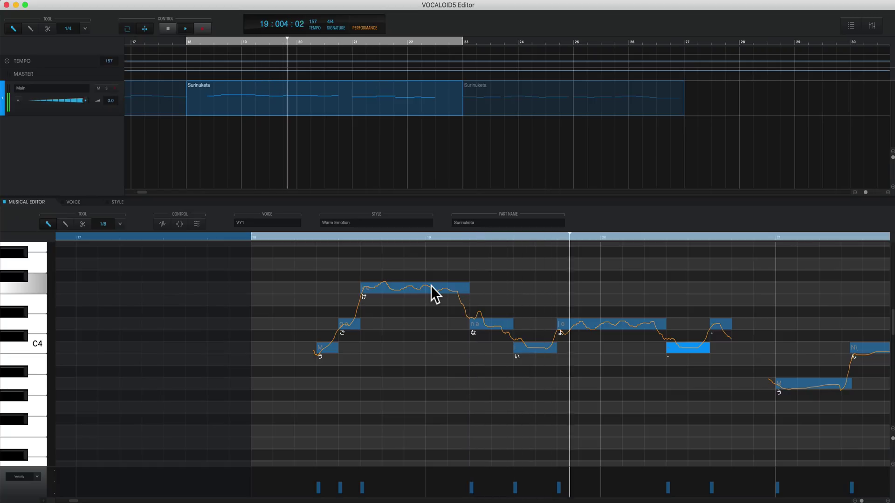
key("space")
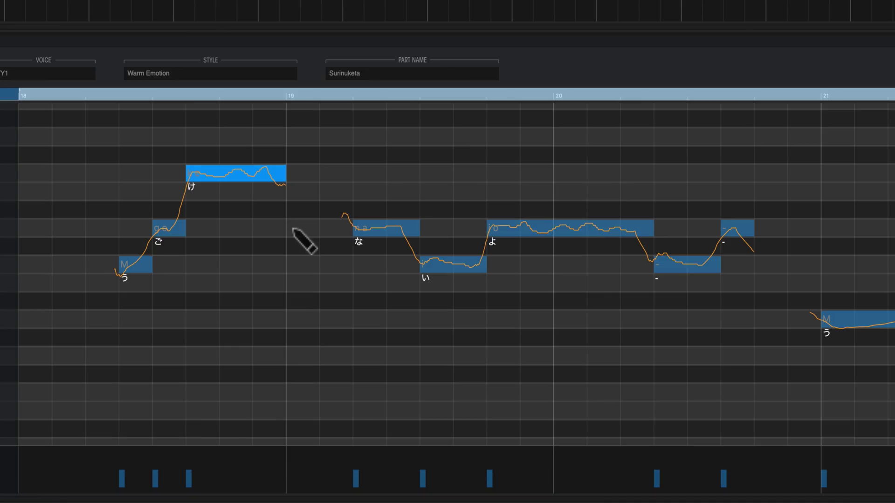
Step: Add a note at measure 19 on the same pitch as な, extend it up to な, and set its lyric to "-"
left_click_drag(425, 324, 445, 325)
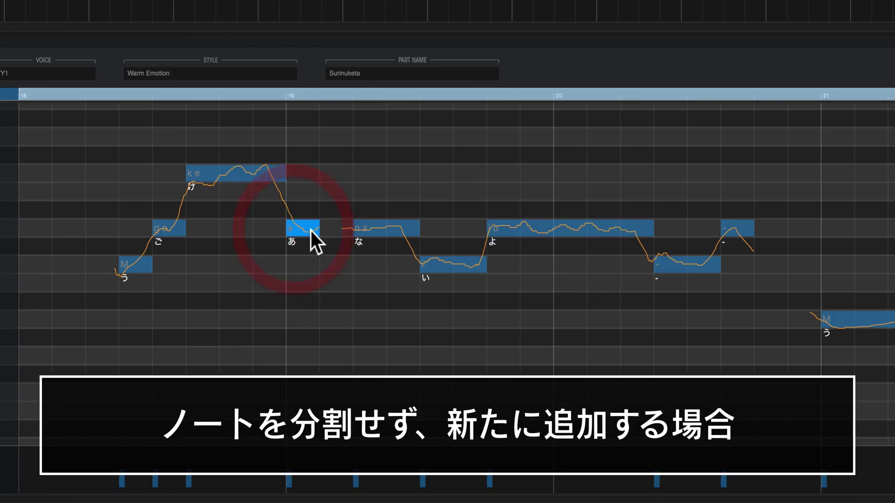
left_click_drag(317, 229, 353, 228)
double_click(291, 242)
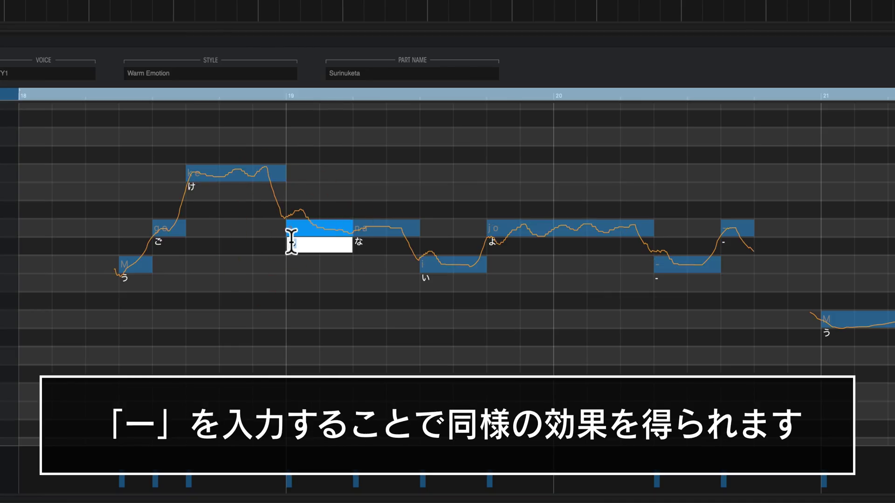
key("Return")
left_click(291, 227)
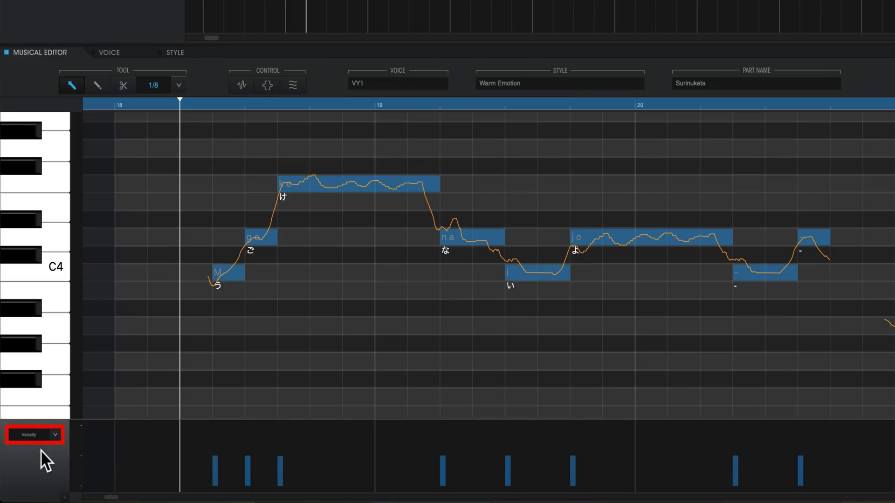
Step: Enlarge the control parameter area below the piano roll and show the Velocity parameter
left_click_drag(70, 420, 101, 292)
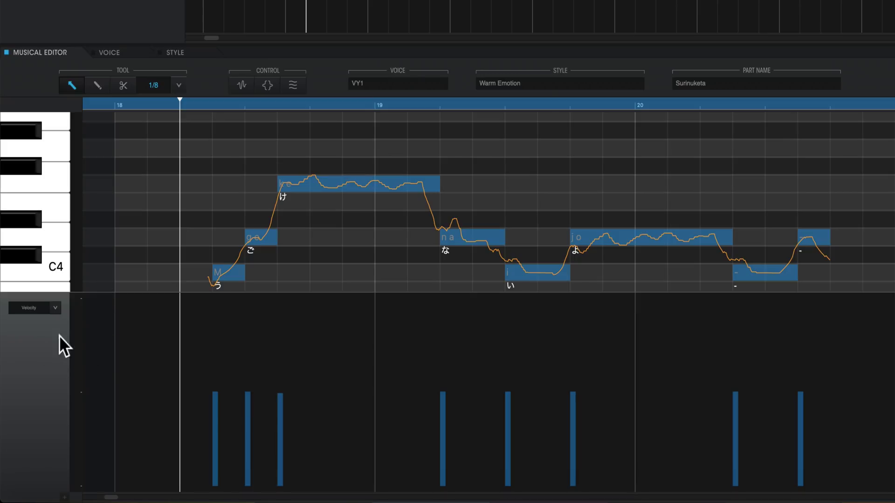
left_click(55, 307)
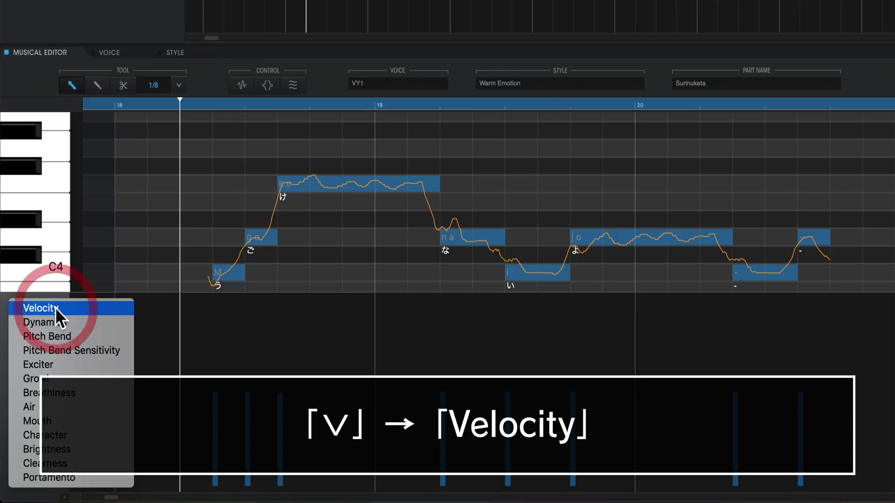
left_click(82, 310)
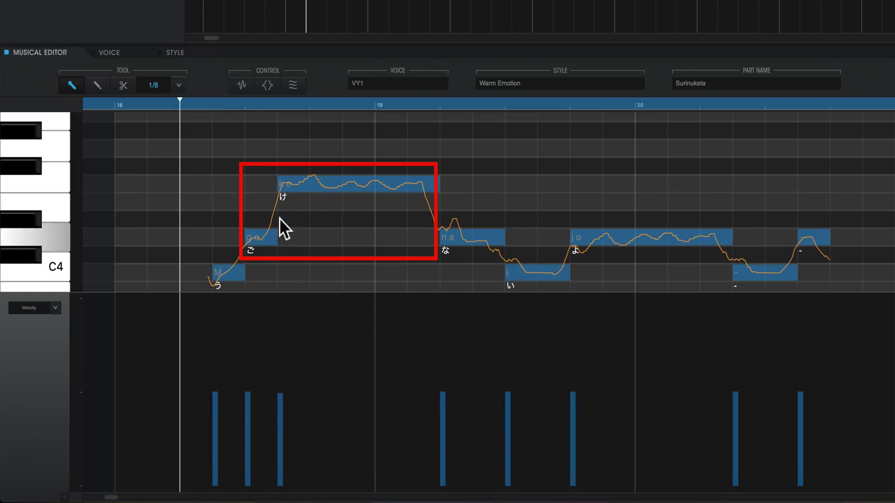
Step: Raise the velocities of the ご and け notes to the maximum and play back the phrase
left_click_drag(249, 398, 249, 358)
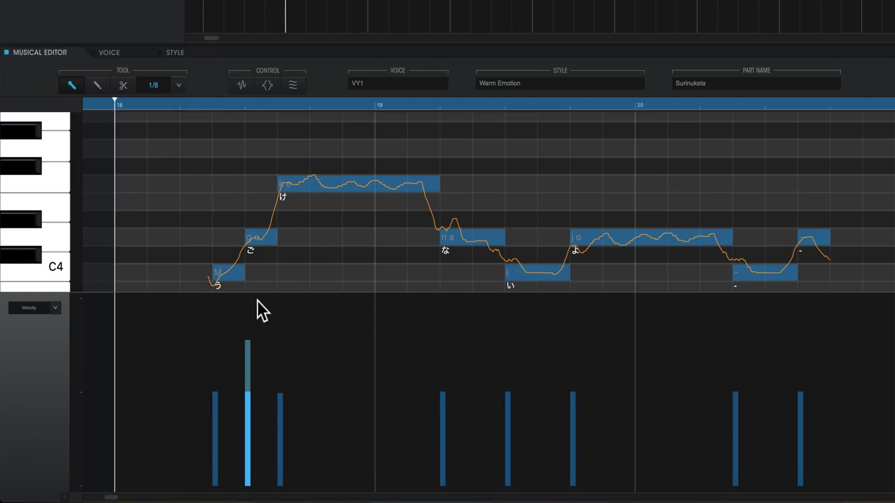
left_click_drag(263, 311, 260, 286)
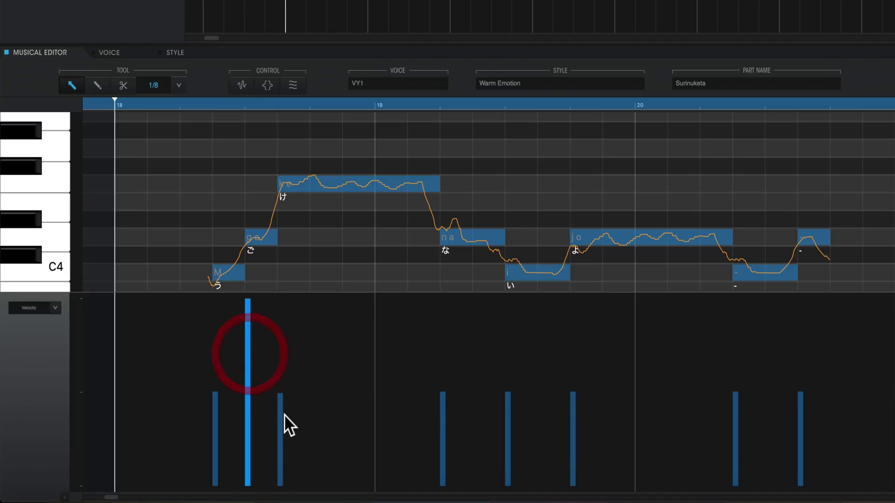
left_click_drag(281, 399, 285, 290)
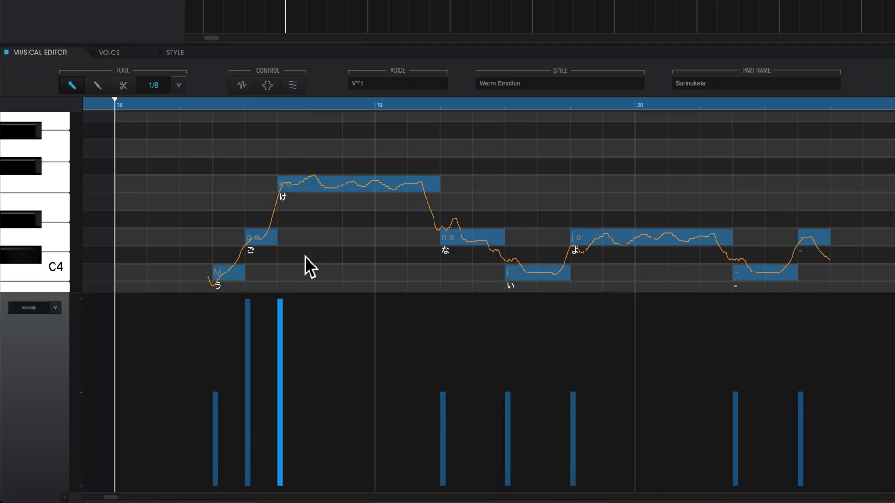
key("space")
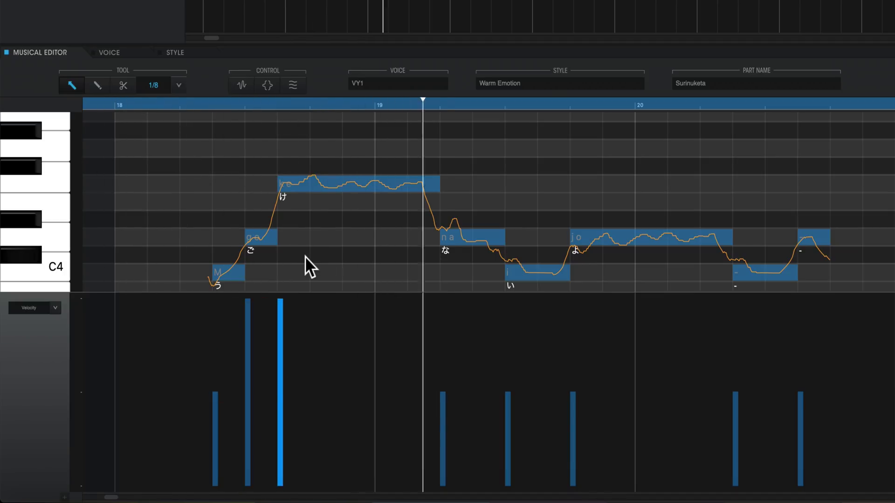
key("space")
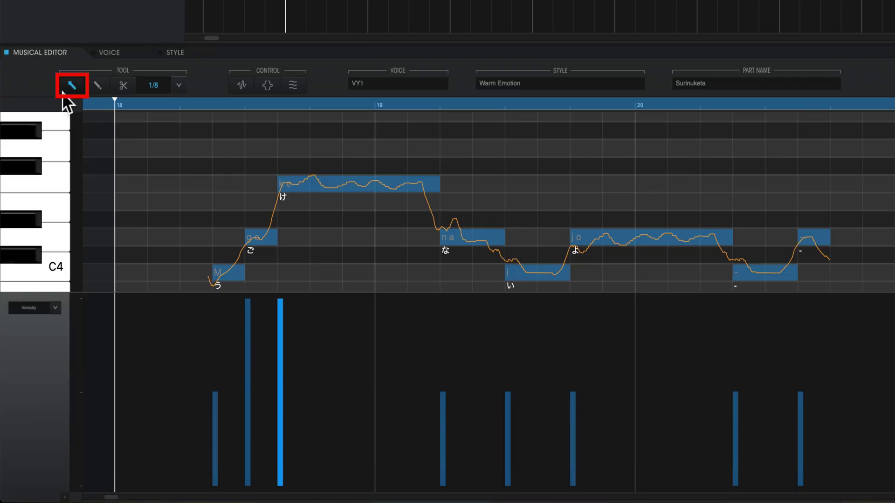
Step: Redraw the velocities of the ご and け notes with the Pencil tool at an equally low level, and play back the phrase
left_click(248, 315)
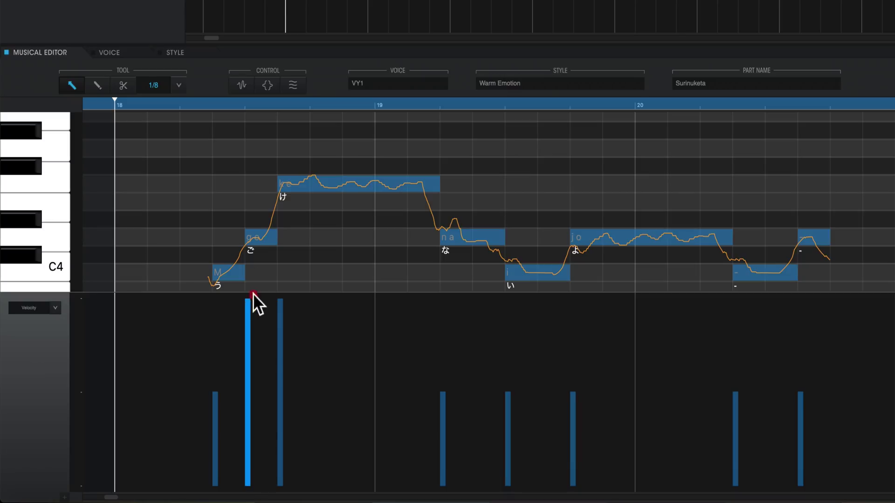
left_click(98, 86)
left_click_drag(242, 446, 317, 446)
left_click_drag(246, 468, 307, 465)
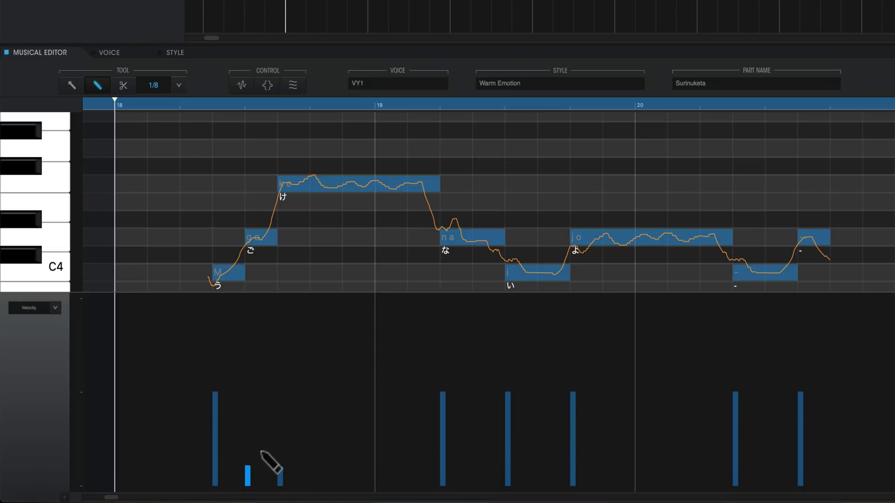
key("space")
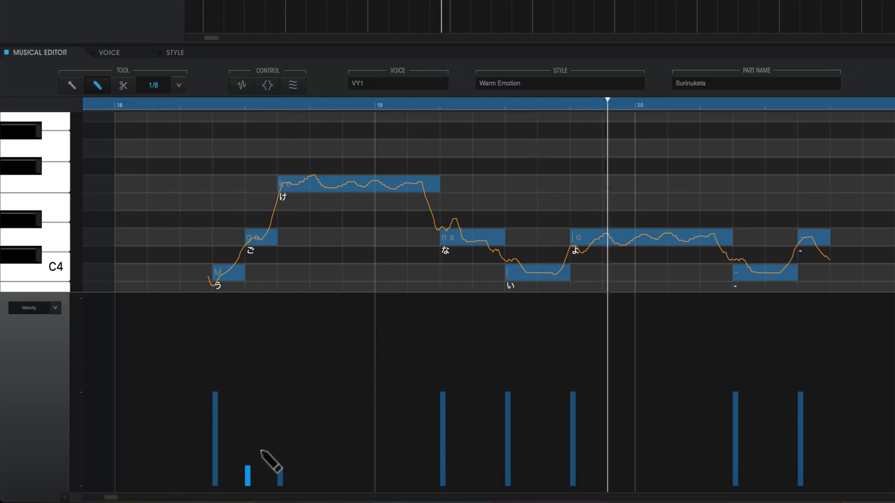
key("space")
left_click_drag(242, 461, 287, 462)
key("space")
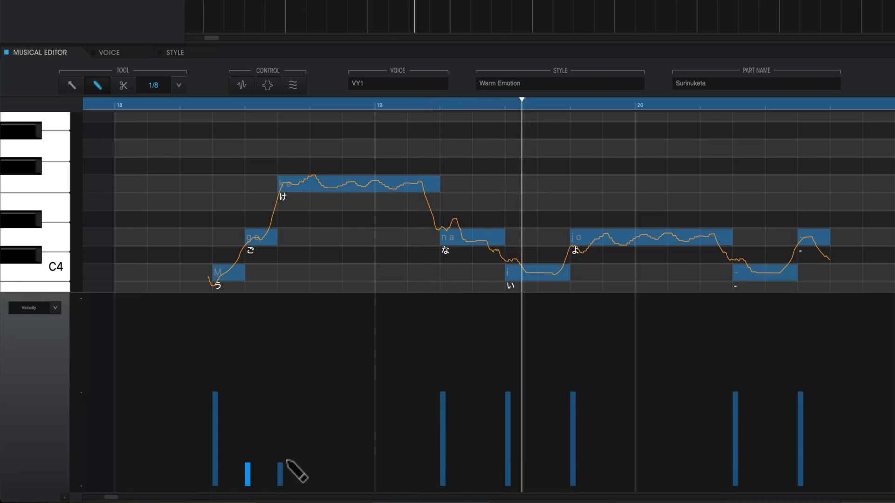
key("space")
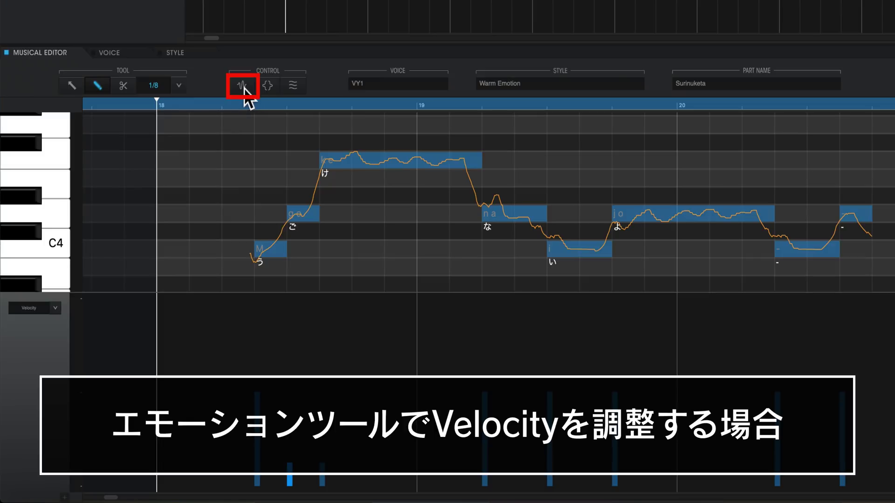
Step: Use the Emotion tool to adjust the length of the g consonant between the う and ご notes
left_click(243, 85)
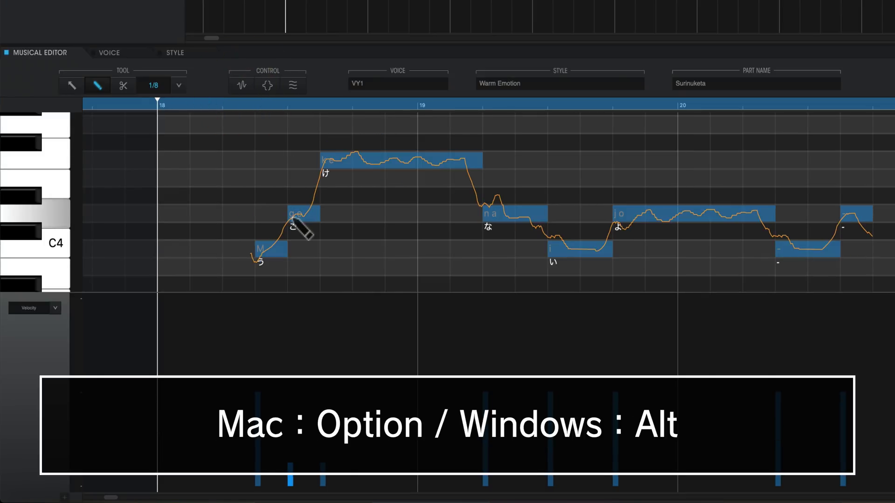
key("alt")
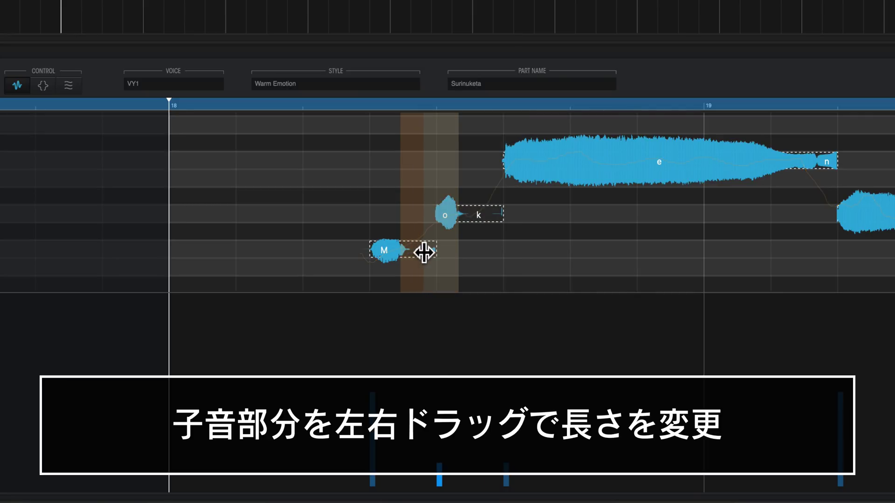
left_click_drag(423, 252, 424, 251)
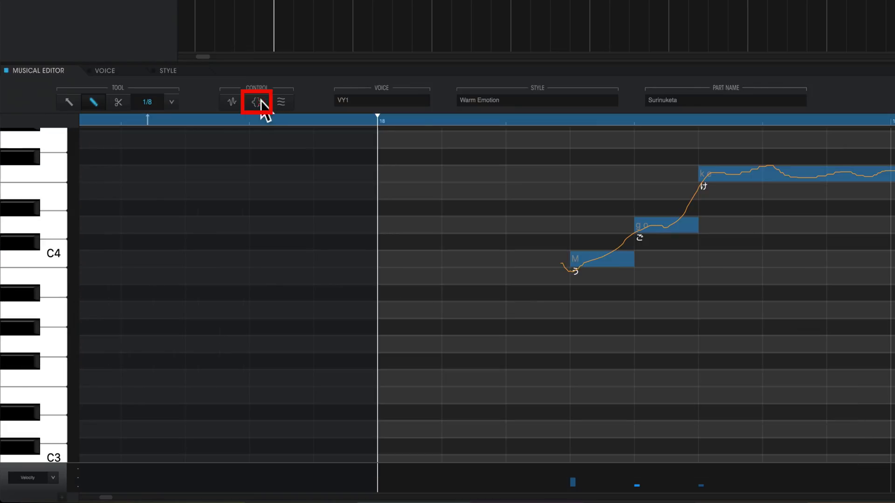
Step: Show the attack and release effects below the piano roll, and select the う and ご notes to view their available effects
left_click(257, 102)
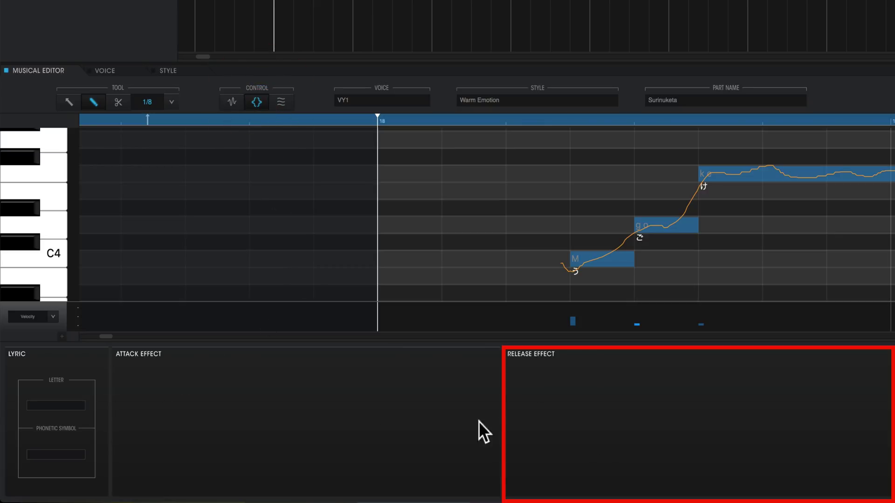
left_click(605, 259)
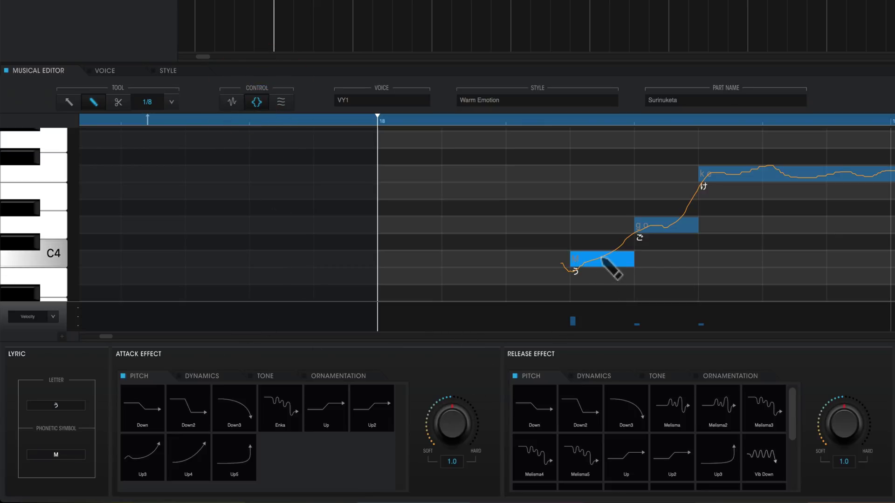
left_click(652, 226)
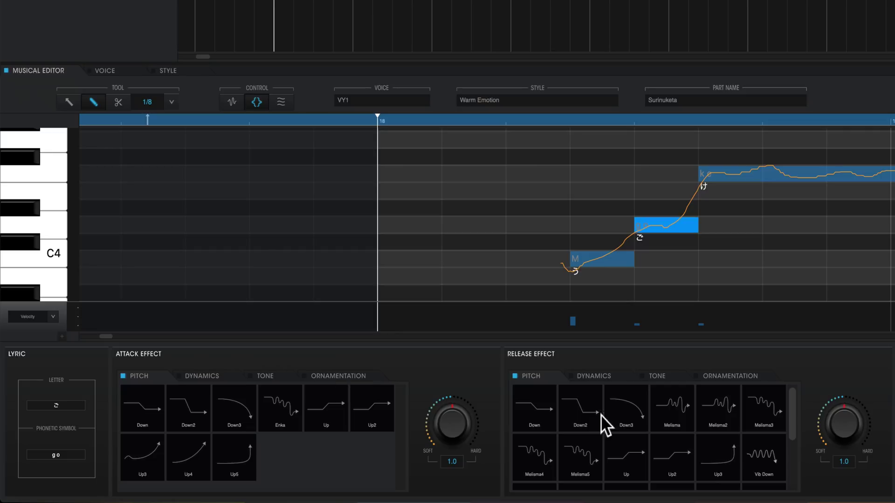
left_click(611, 262)
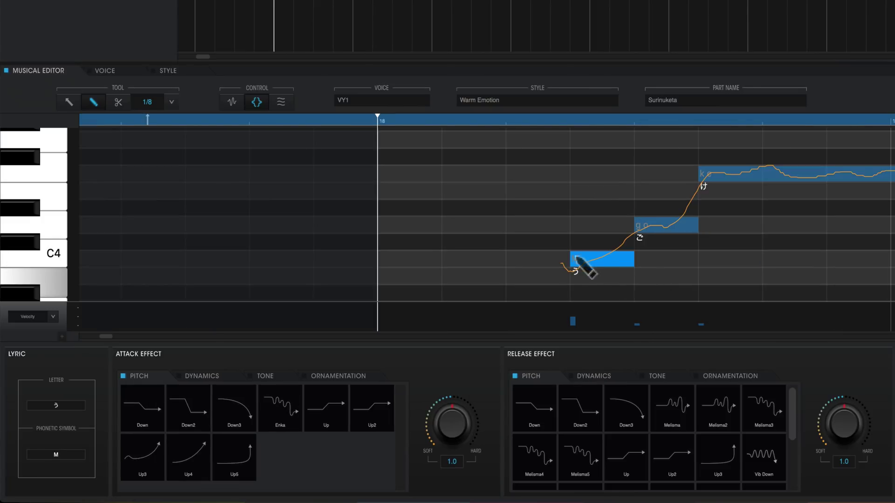
left_click(597, 261)
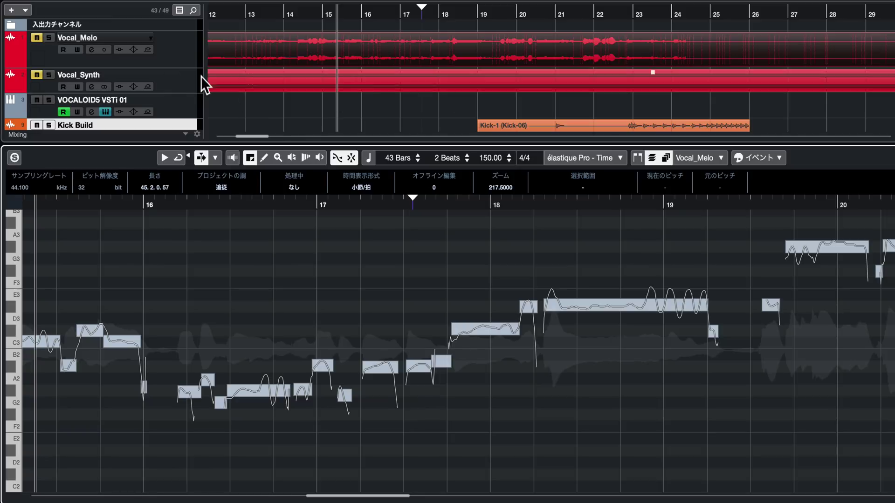
Step: Switch to the Cubase project and select the Vocal_Melo and Vocal_Synth tracks in turn to compare the recorded vocals
left_click(181, 59)
left_click(175, 77)
left_click(179, 56)
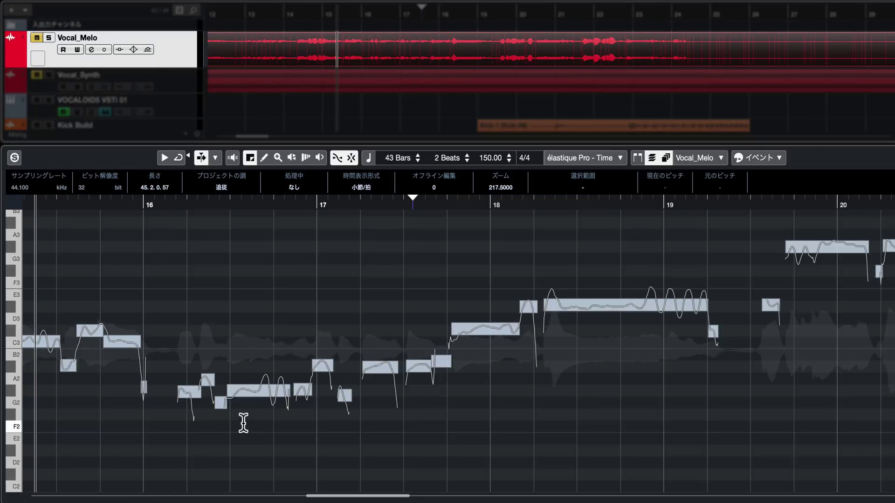
left_click(179, 86)
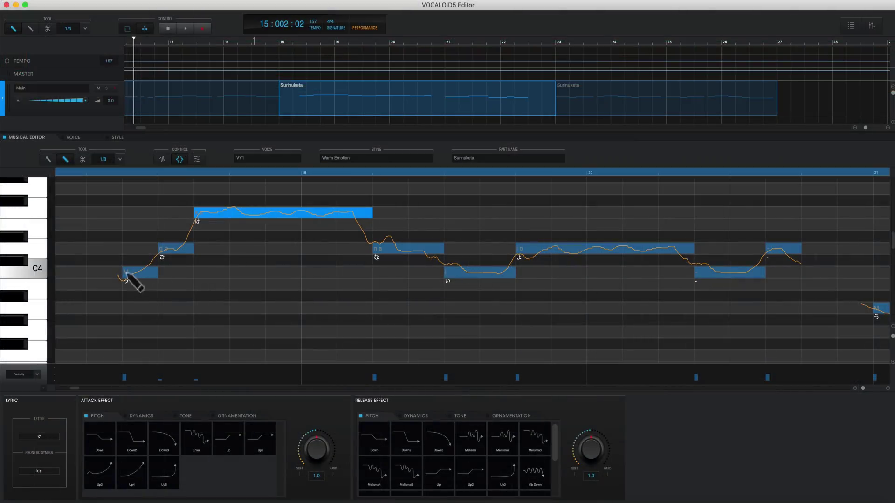
Step: Back in VOCALOID5, try the Down2 and Enka pitch attack effects on the な note and clear the effect
left_click(141, 273)
left_click(276, 213)
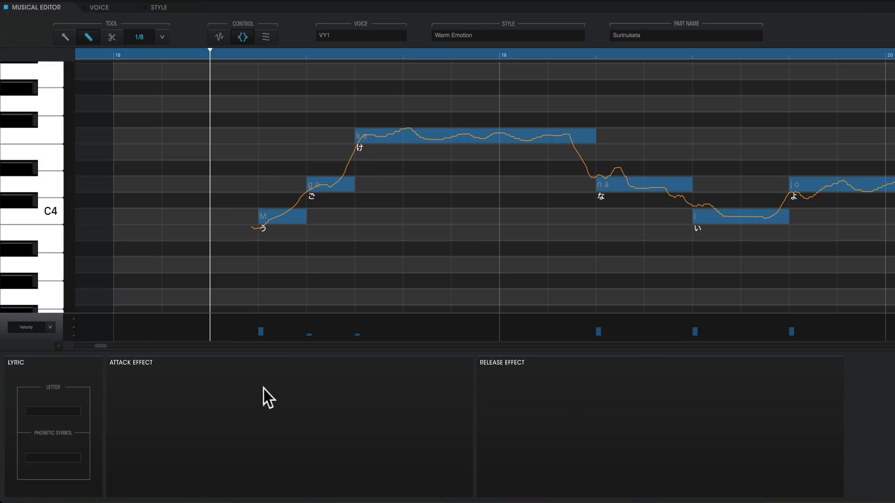
left_click(645, 186)
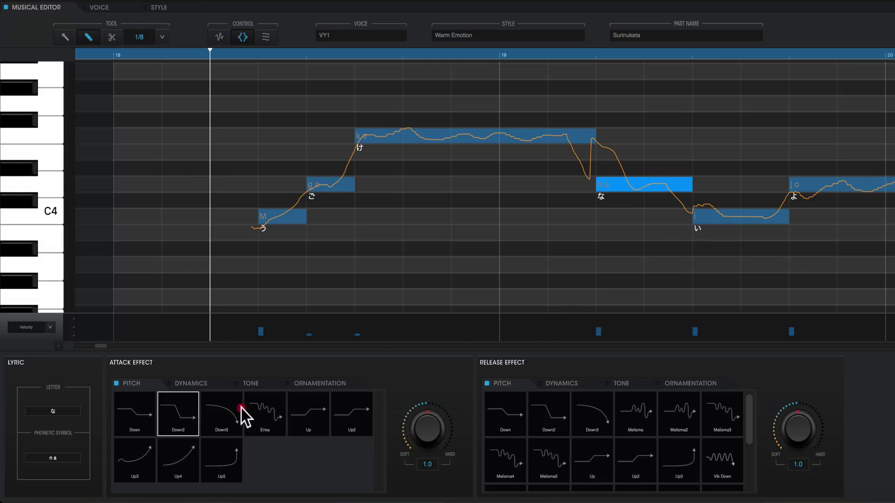
left_click(261, 417)
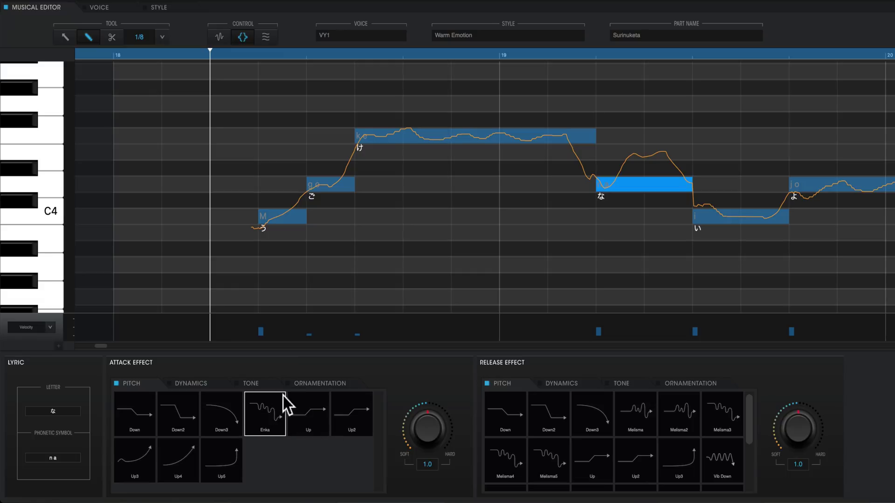
left_click(272, 403)
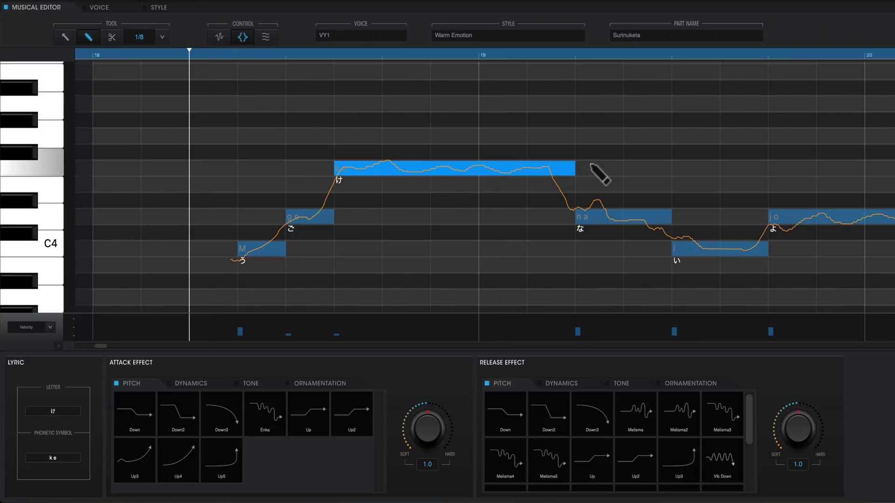
Step: Select the け note, play back the phrase, and look through the Dynamics, Tone, Ornamentation and Pitch categories of its attack effects
left_click(350, 171)
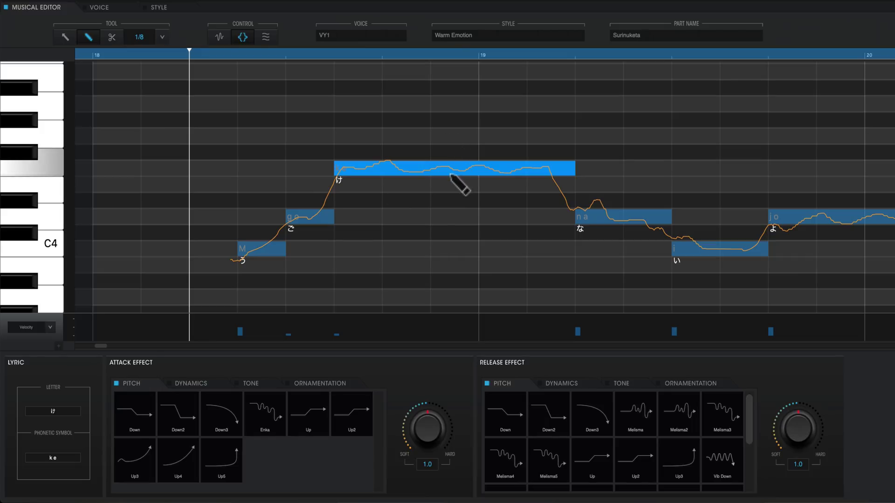
key("space")
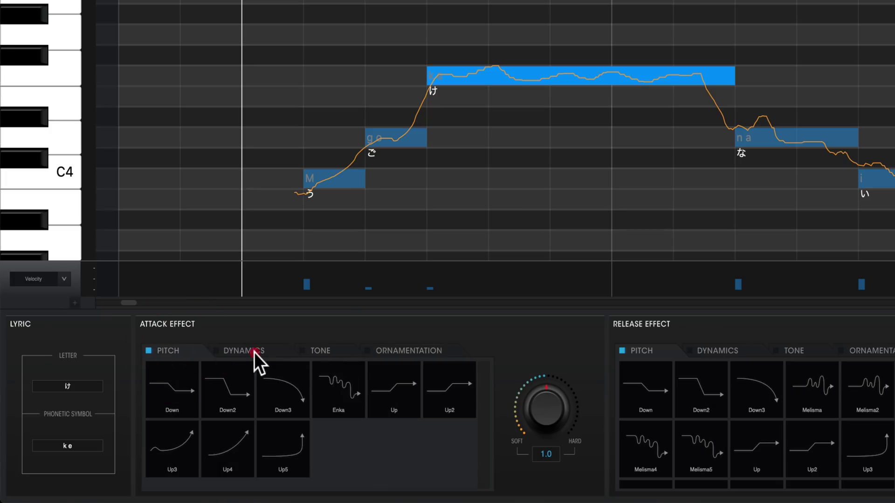
left_click(253, 353)
left_click(329, 351)
left_click(437, 350)
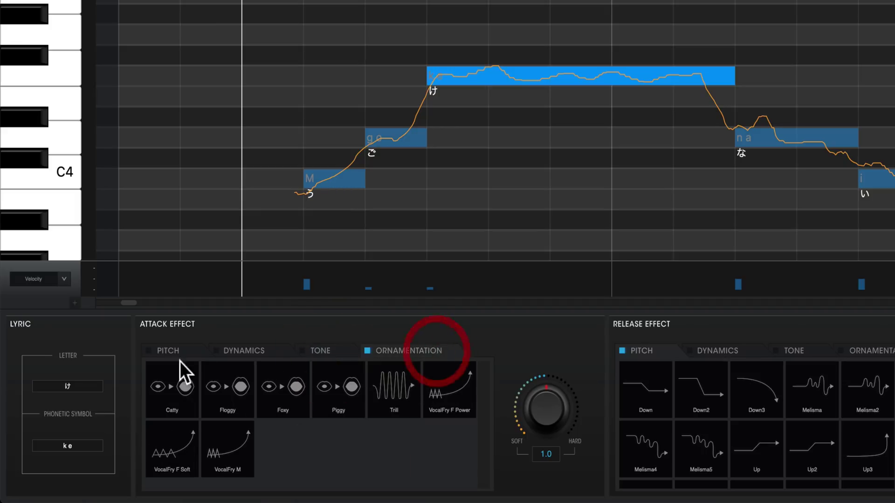
left_click(280, 351)
left_click(203, 354)
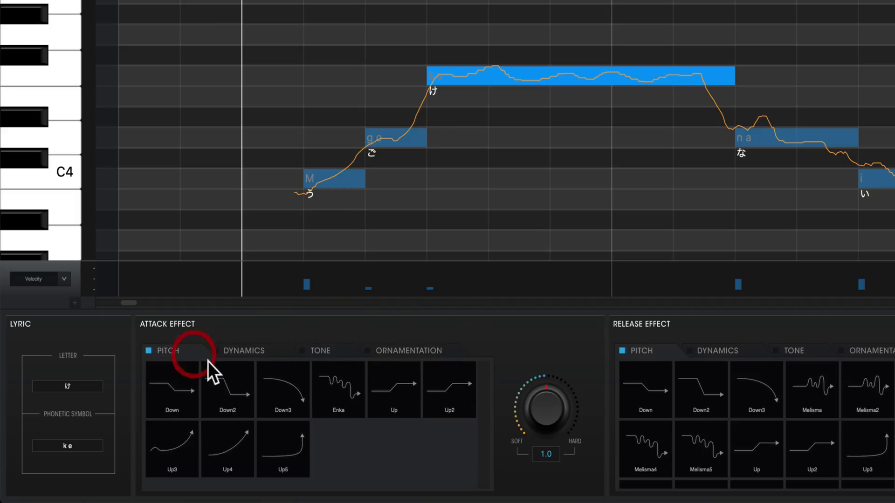
left_click(409, 345)
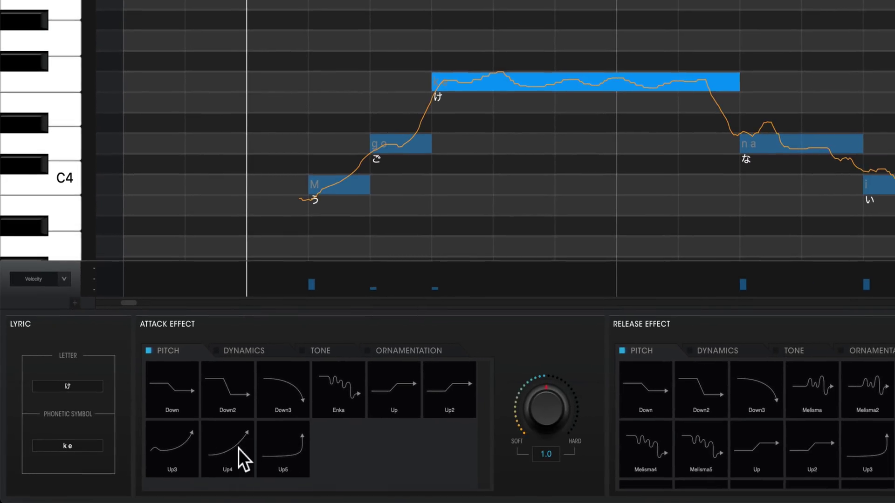
Step: Apply the Up4 pitch attack effect to the け note, set its strength to 0.2, and play back the phrase
left_click(237, 457)
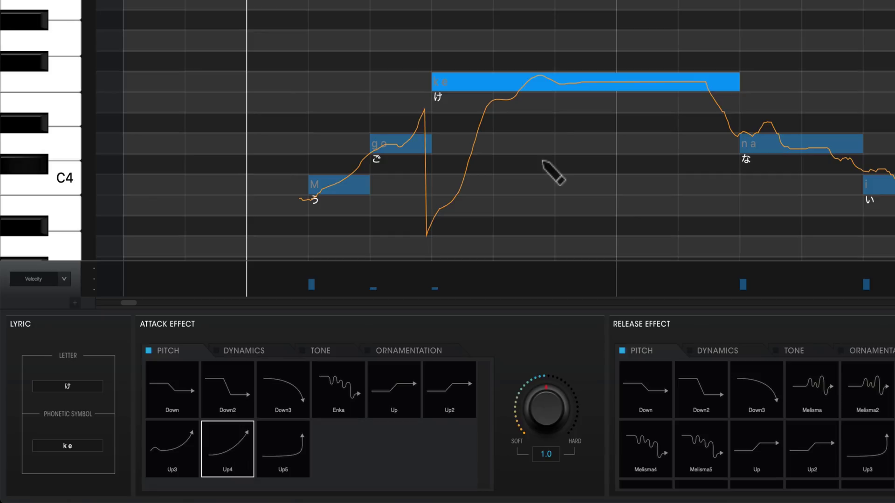
key("space")
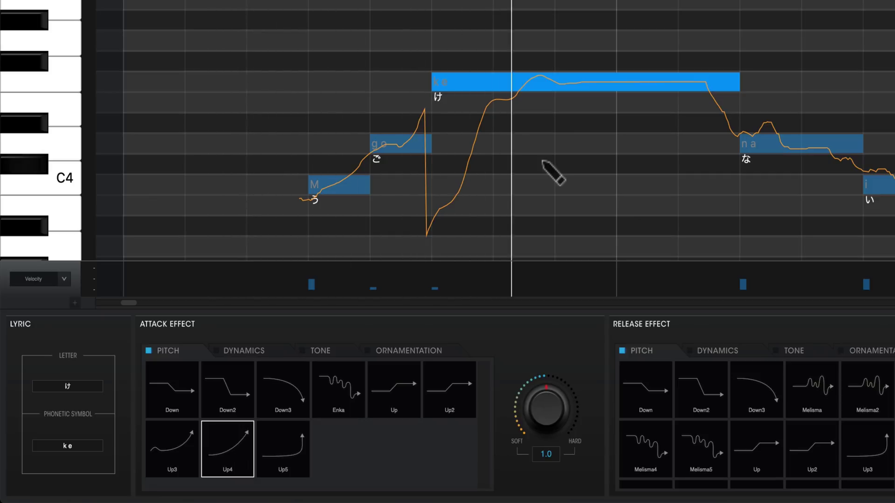
key("space")
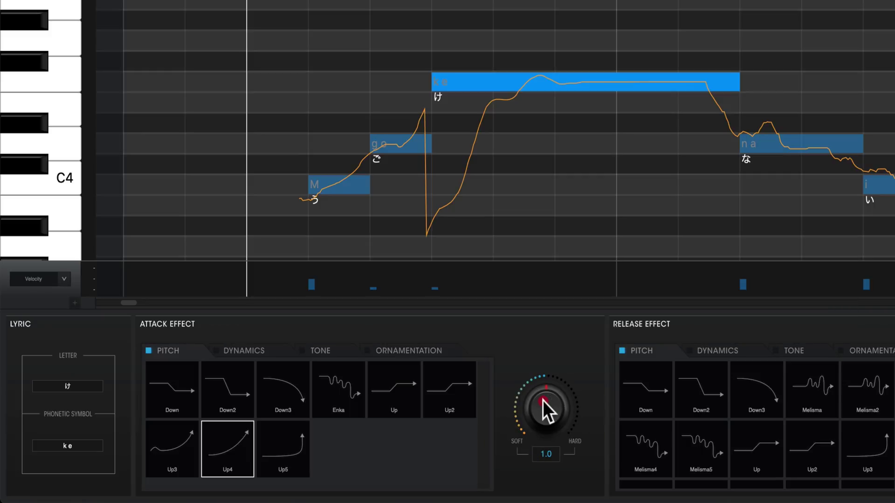
left_click_drag(542, 401, 586, 382)
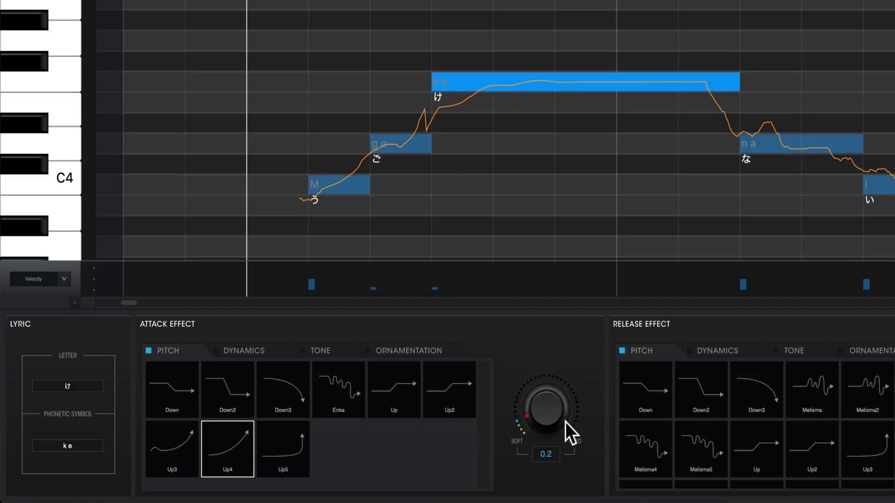
key("space")
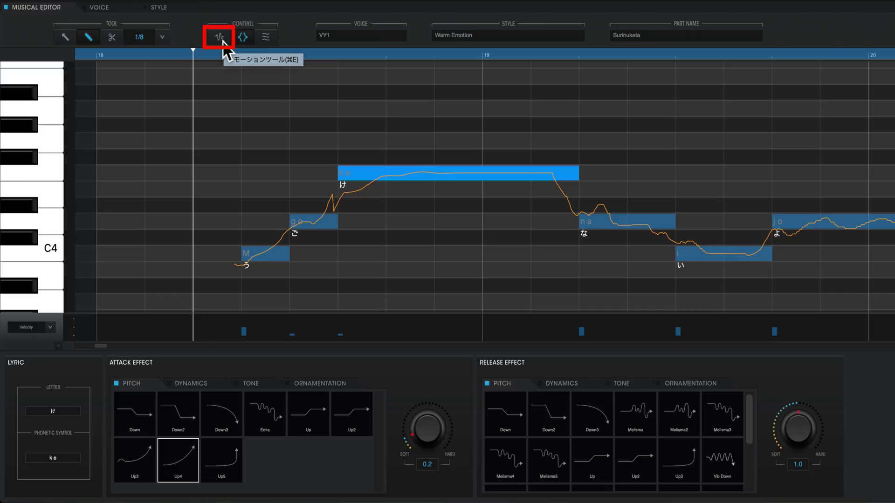
Step: With the Emotion tool, extend the range of the け note's attack effect to shortly before measure 19, and play back the phrase
left_click(222, 40)
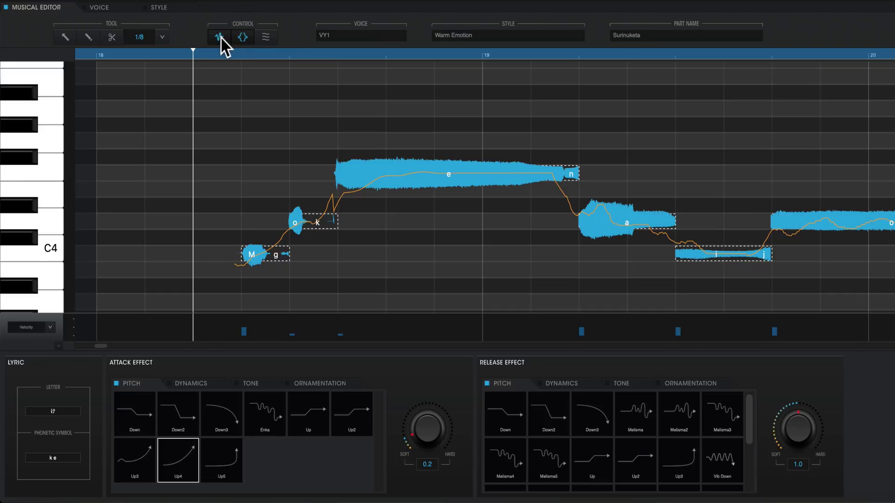
left_click(221, 38)
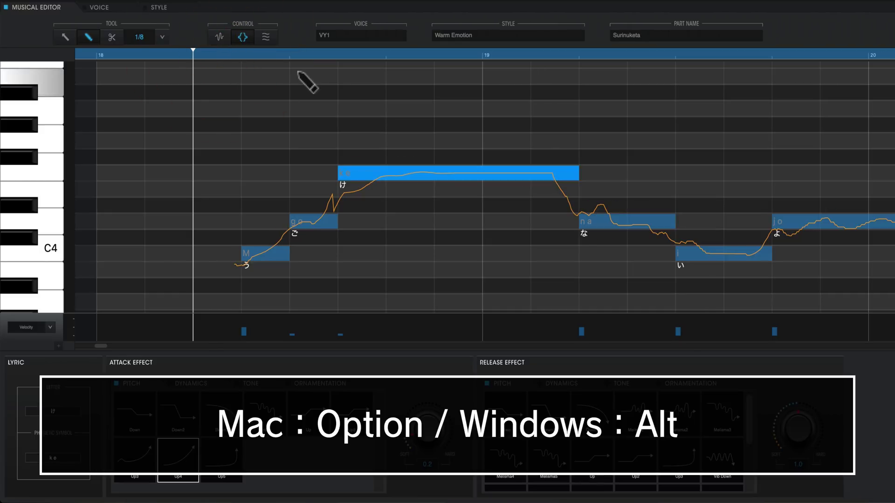
key("alt")
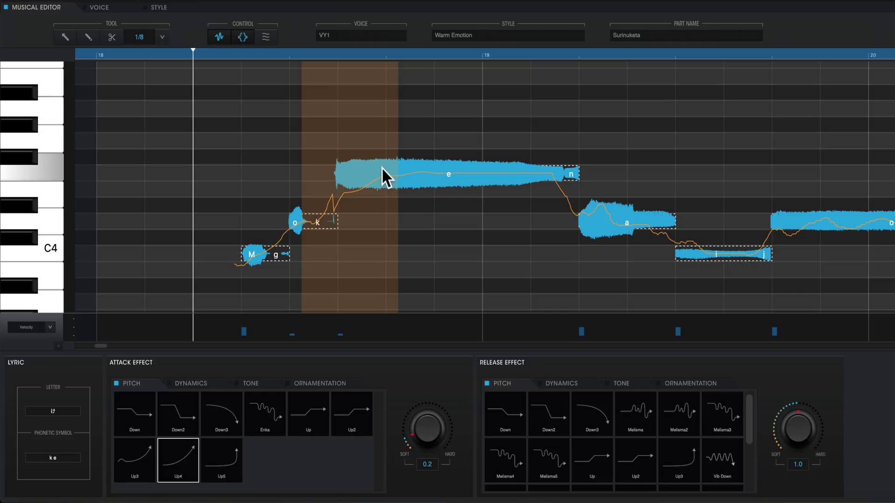
mouse_move(379, 176)
left_mouse_down()
mouse_move(382, 107)
mouse_move(372, 133)
left_mouse_up()
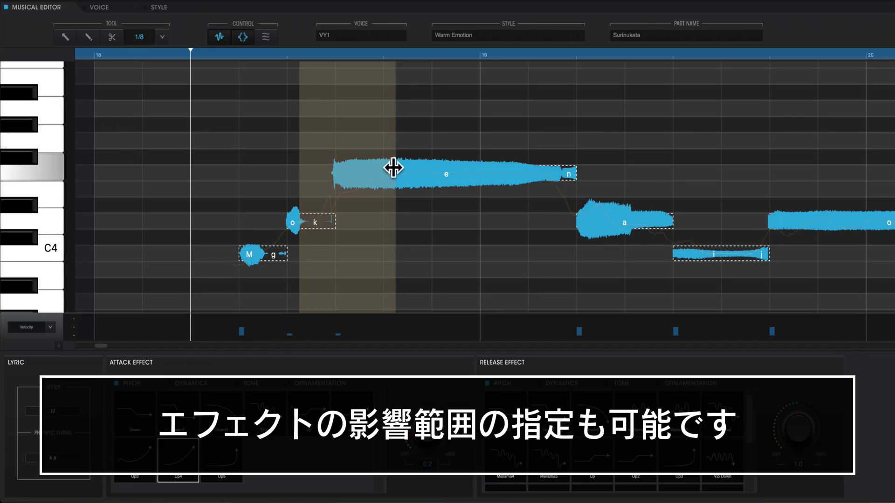
left_click_drag(371, 167, 452, 166)
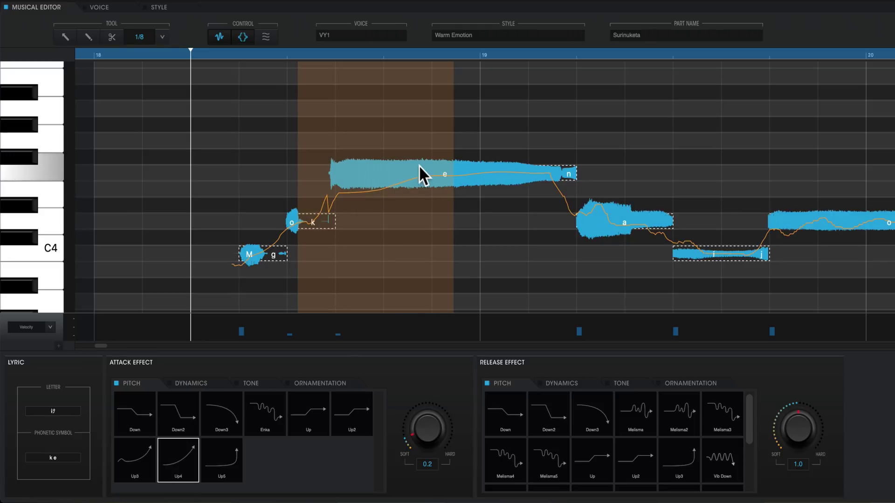
key("w")
key("space")
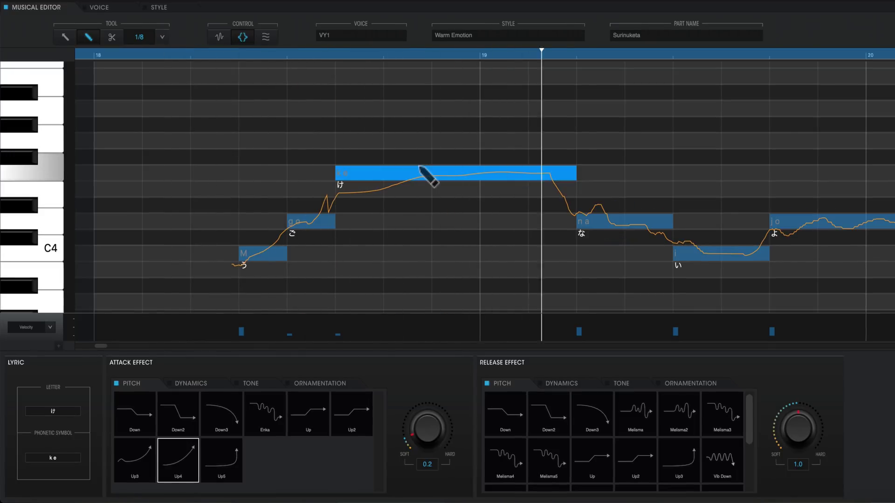
key("space")
key("w")
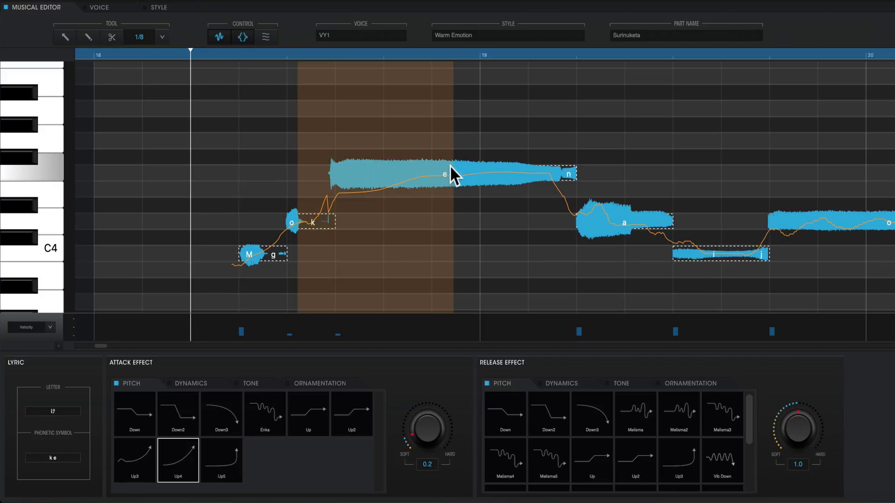
Step: Shorten the range of the attack effect to the start of the け note, play back the phrase, and widen the range slightly
left_click_drag(449, 165, 345, 165)
key("2")
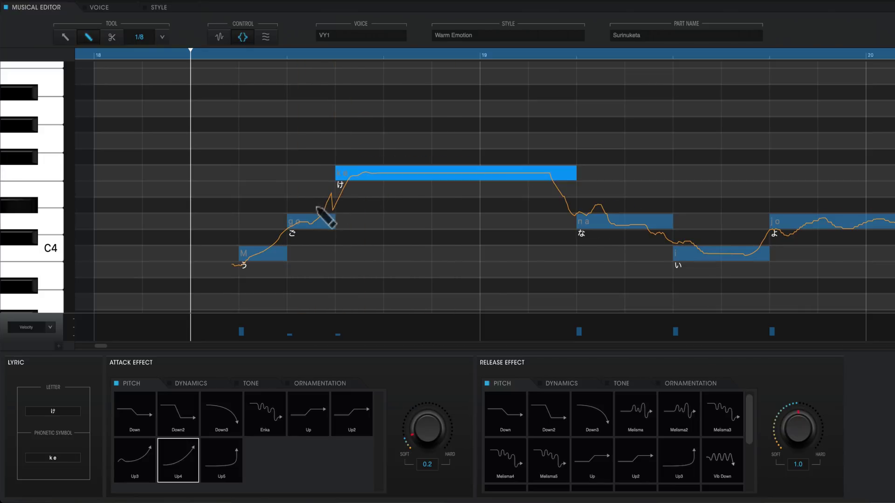
key("space")
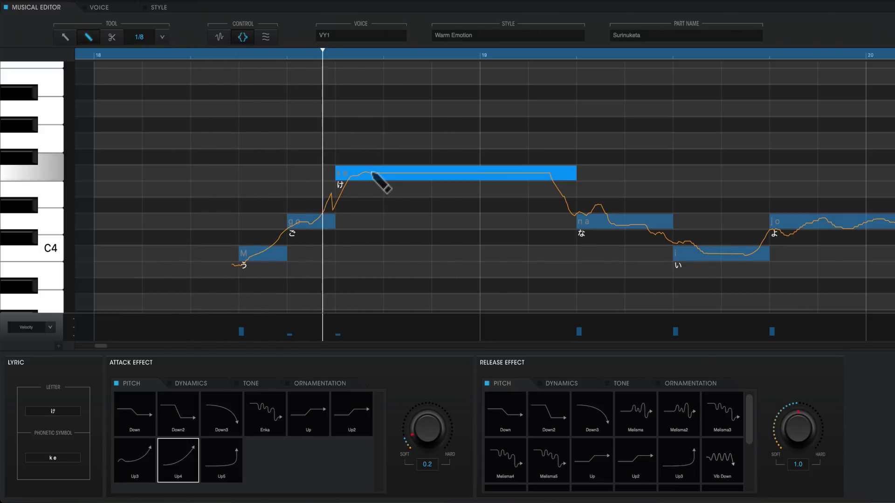
key("space")
key("1")
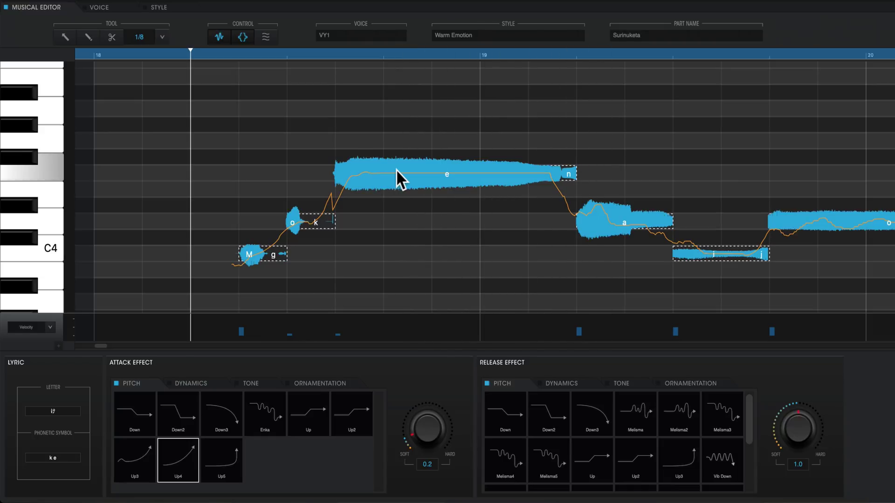
key("2")
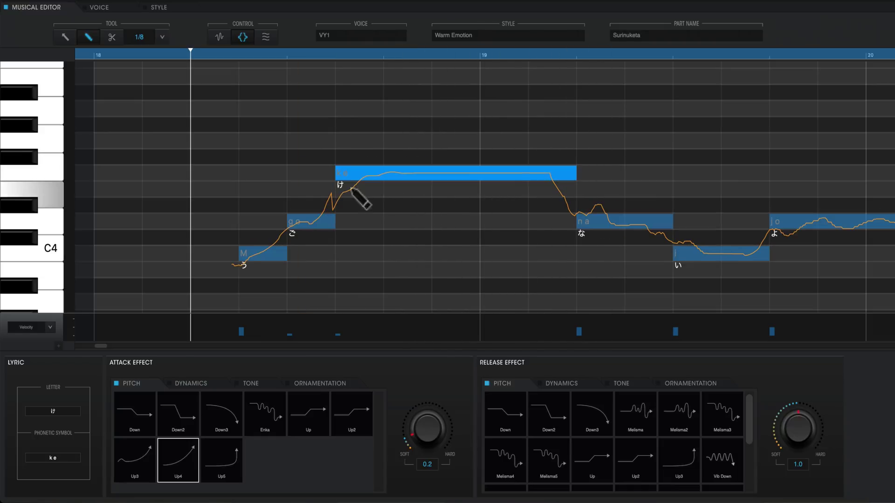
Step: Select the な note after measure 19 and play back the phrase to hear its opening
left_click(596, 217)
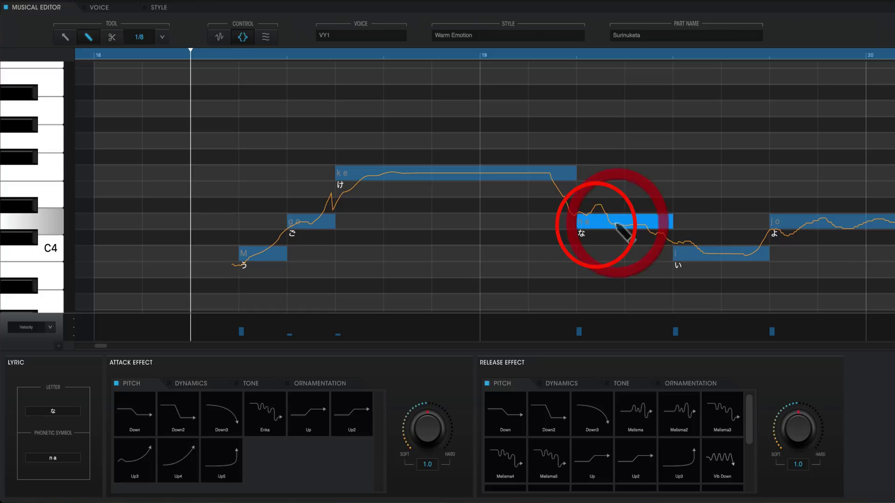
key("space")
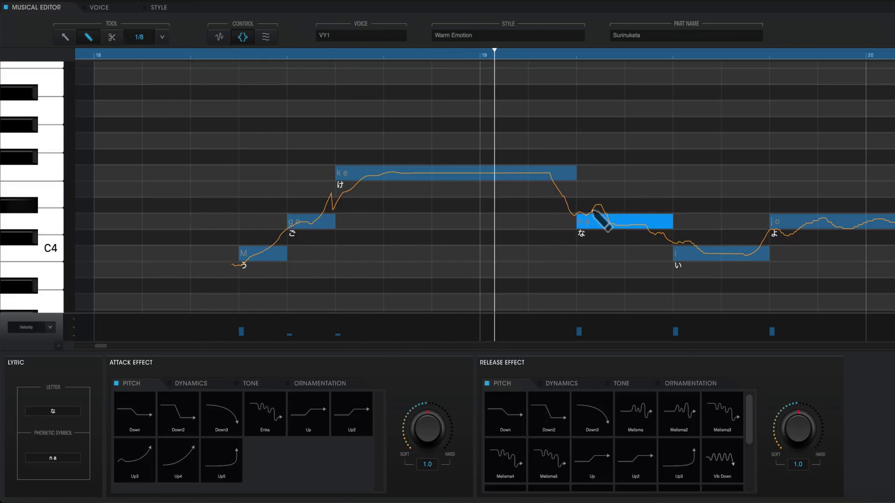
key("space")
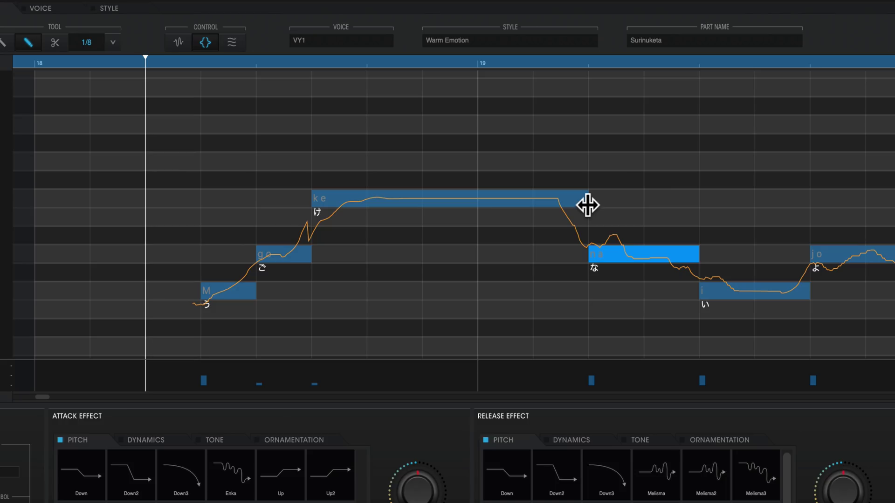
Step: Try shortening the end of the け note by an eighth note and play back the phrase
left_click(574, 176)
left_click_drag(540, 197, 536, 198)
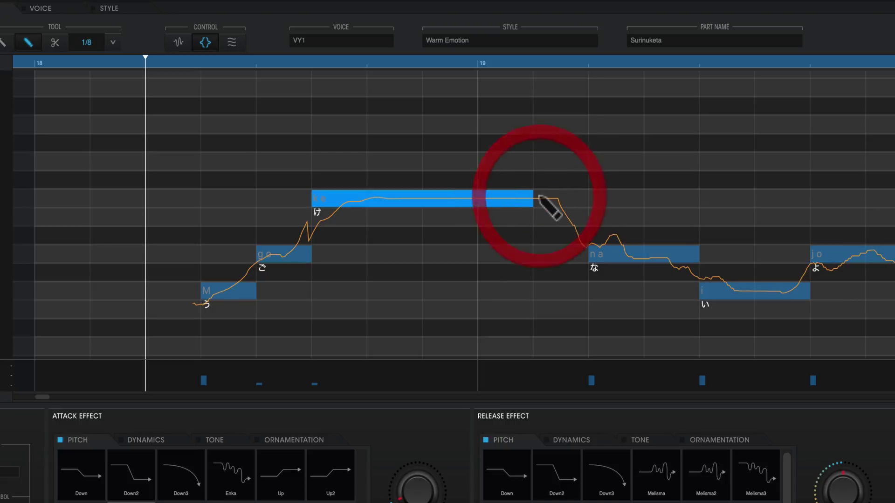
key("space")
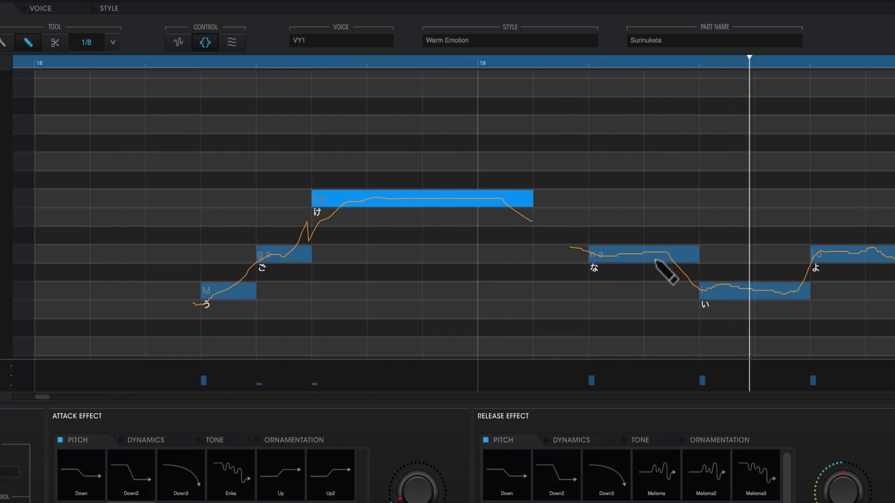
key("space")
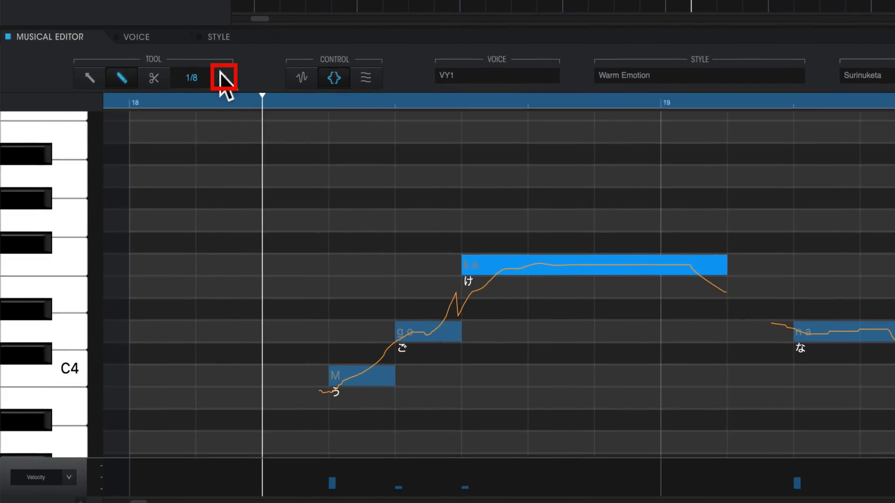
Step: Turn the quantize grid off, try extending the け note to just before the な note, and play back the phrase
left_click(223, 79)
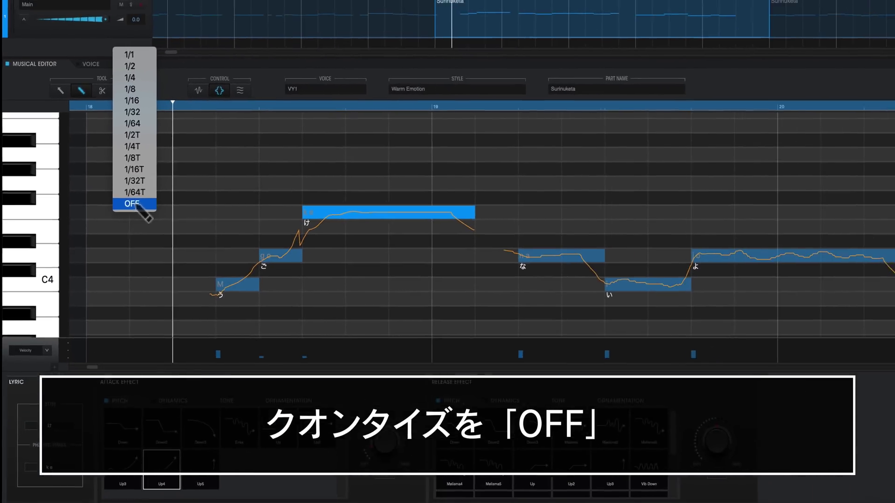
left_click(200, 250)
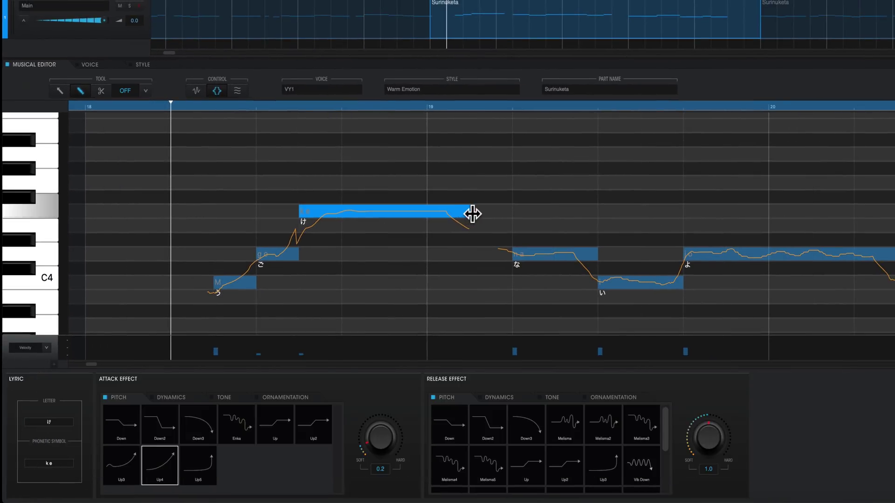
left_click_drag(472, 214, 500, 213)
key("space")
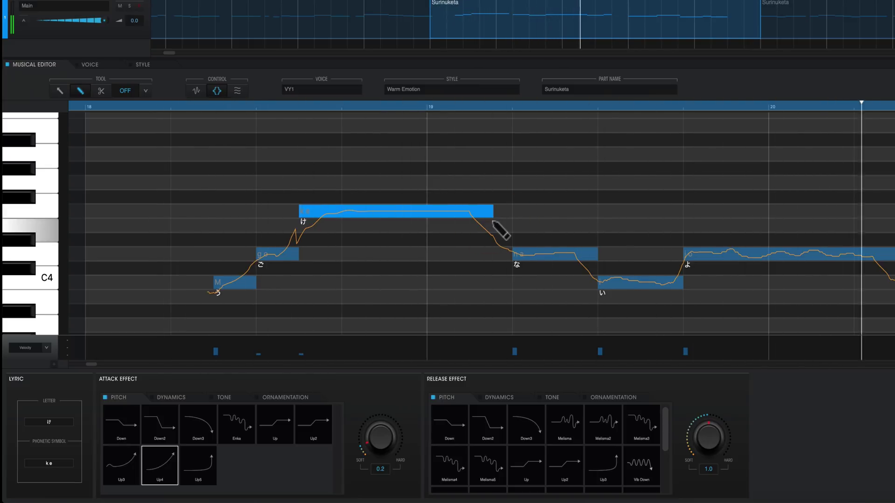
key("space")
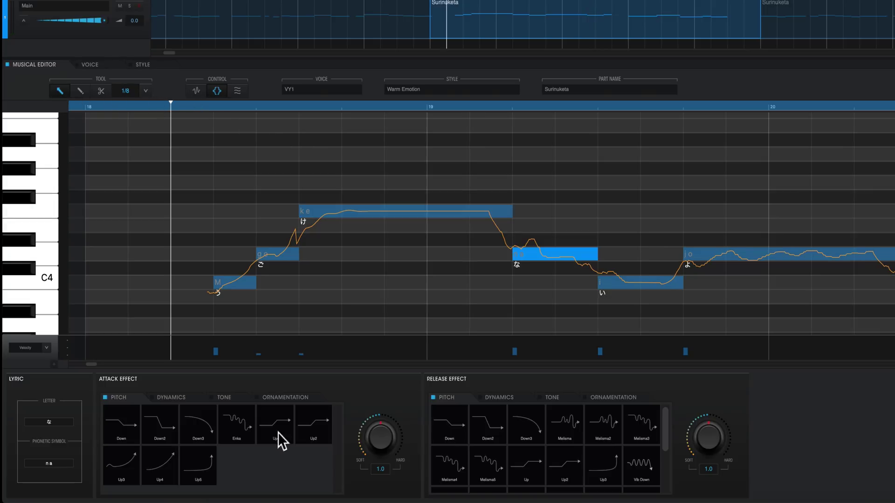
Step: Apply the Up pitch attack effect to the な note, lower its strength to 0.0 with the Emotion tool, and play back the phrase
left_click(277, 420)
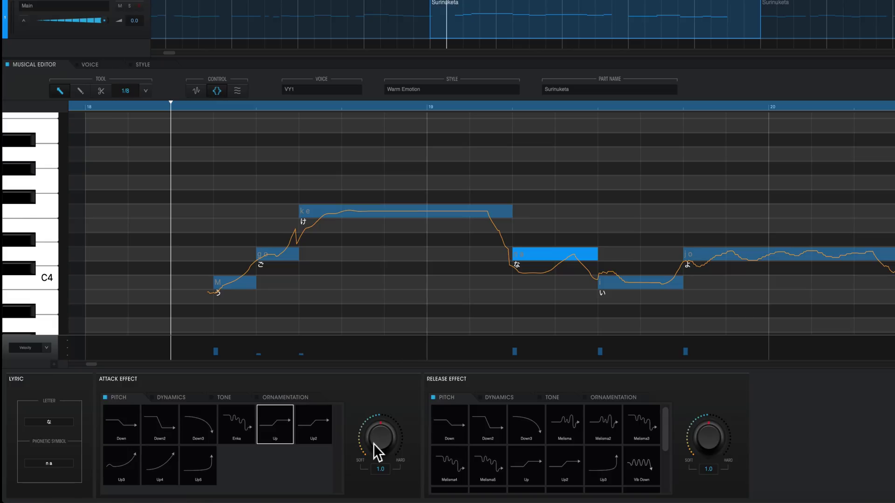
key("4")
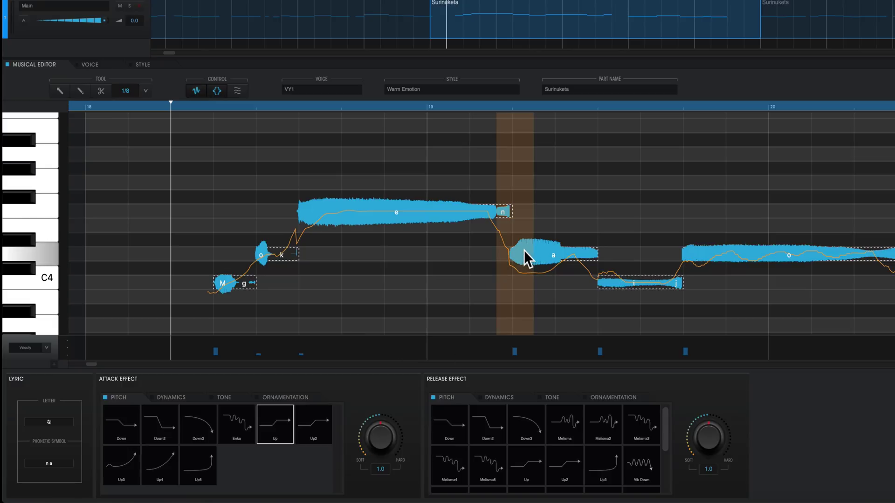
left_click_drag(524, 250, 523, 264)
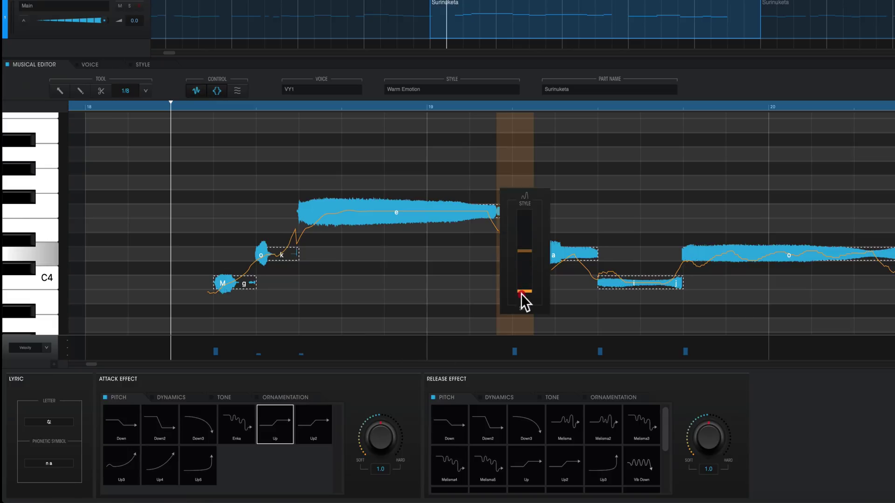
left_click_drag(523, 298, 524, 301)
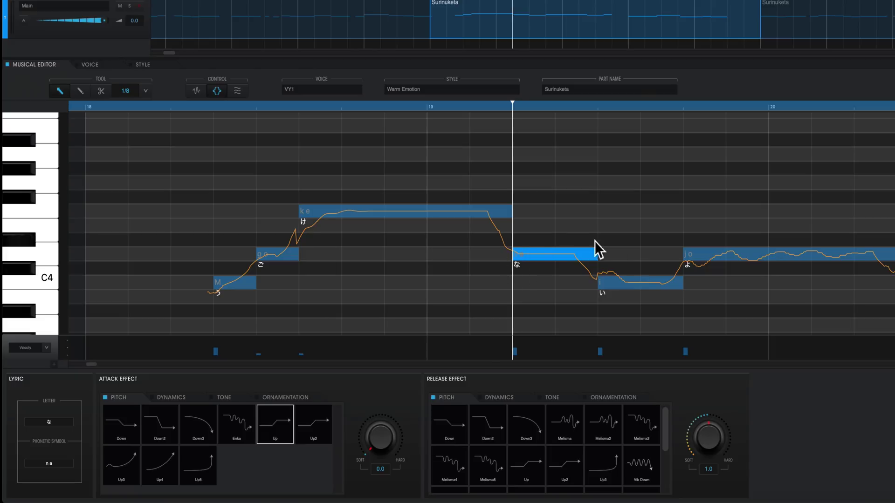
key("space")
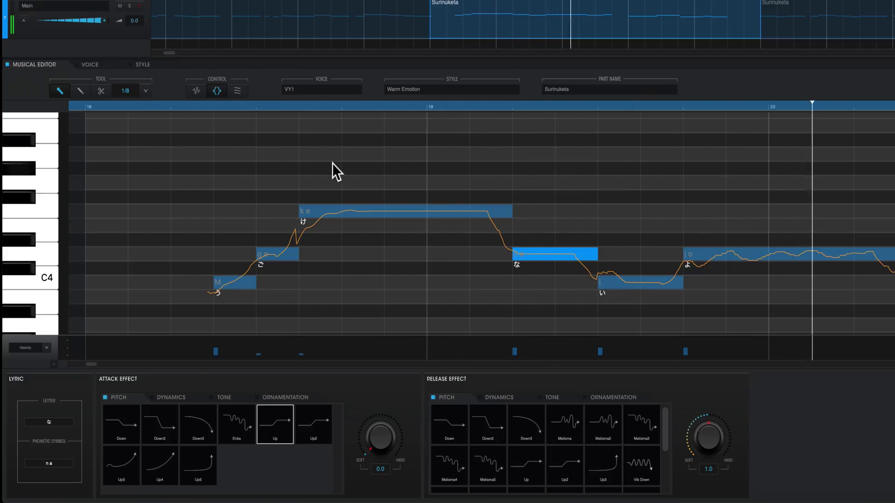
key("space")
Step: Apply the Vib Down2 pitch release effect to the け note and play back the phrase
left_click(309, 213)
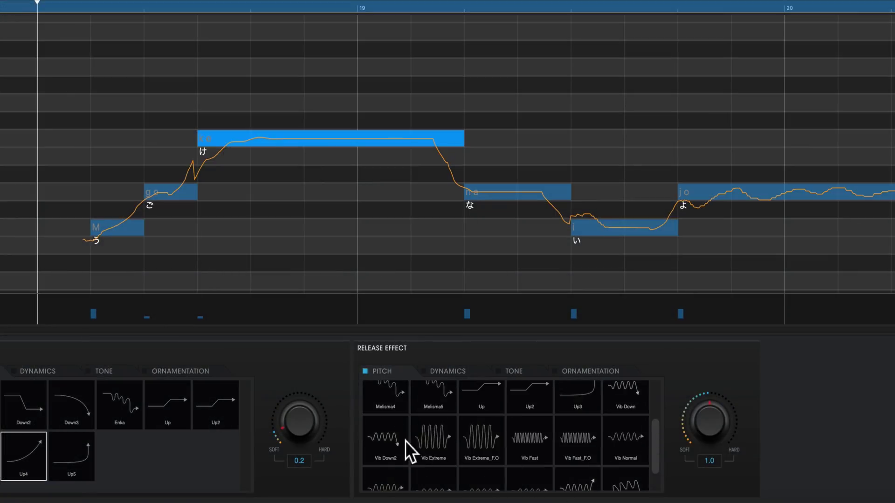
left_click(390, 439)
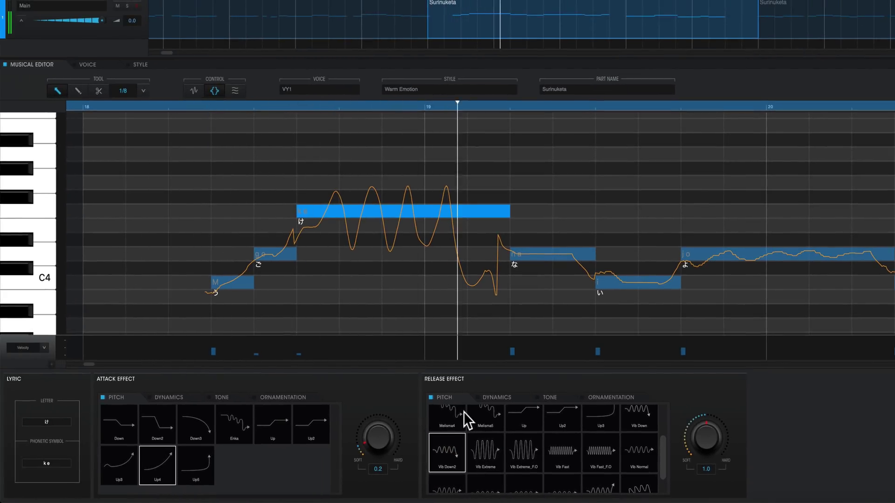
key("space")
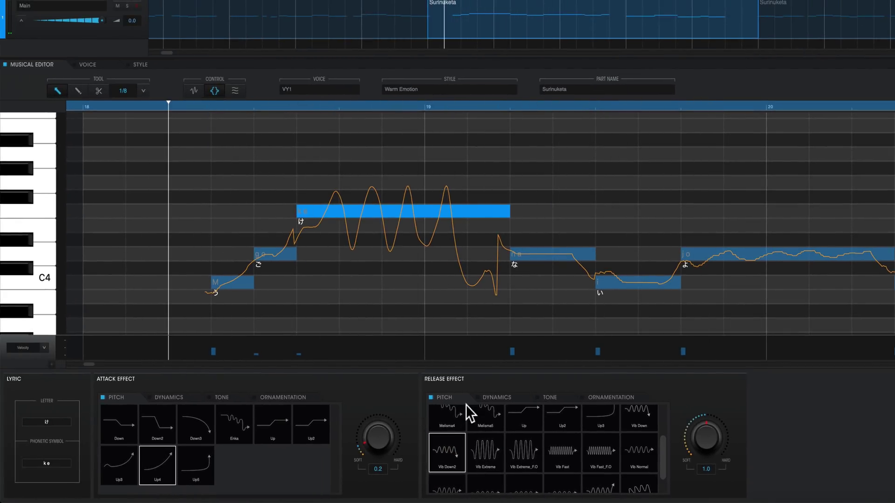
Step: With the Emotion tool, reduce the strength of the け note's vibrato release effect to 0.3 and play back the phrase
key("e")
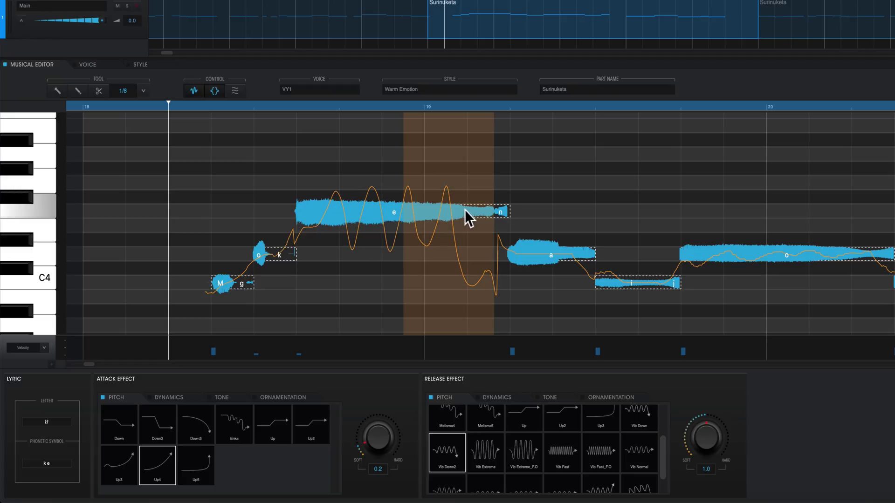
left_click(449, 209)
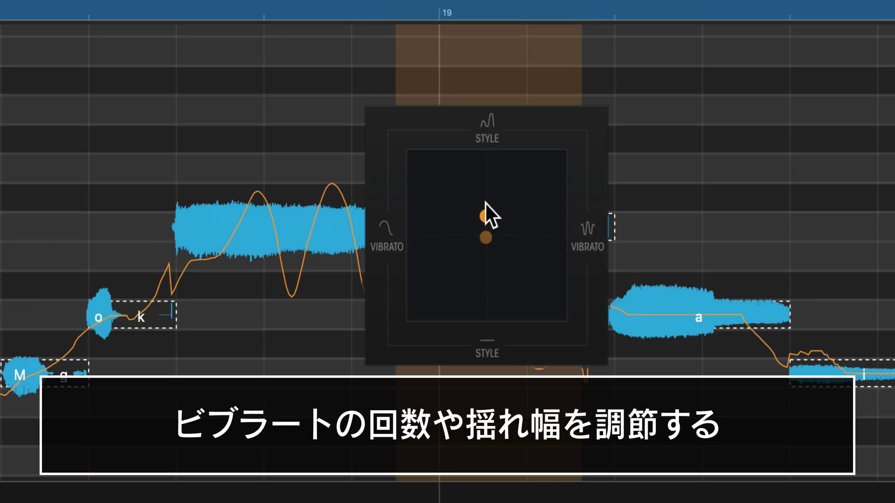
left_click_drag(488, 158, 485, 169)
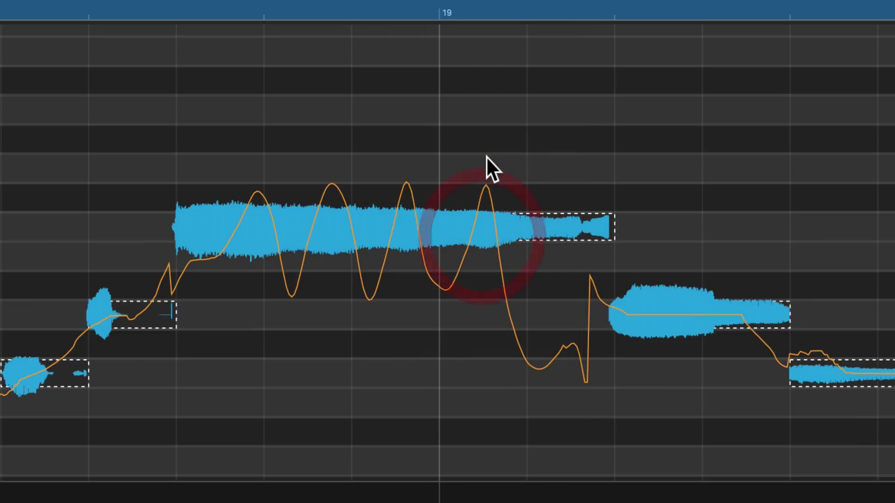
left_click_drag(475, 217, 472, 231)
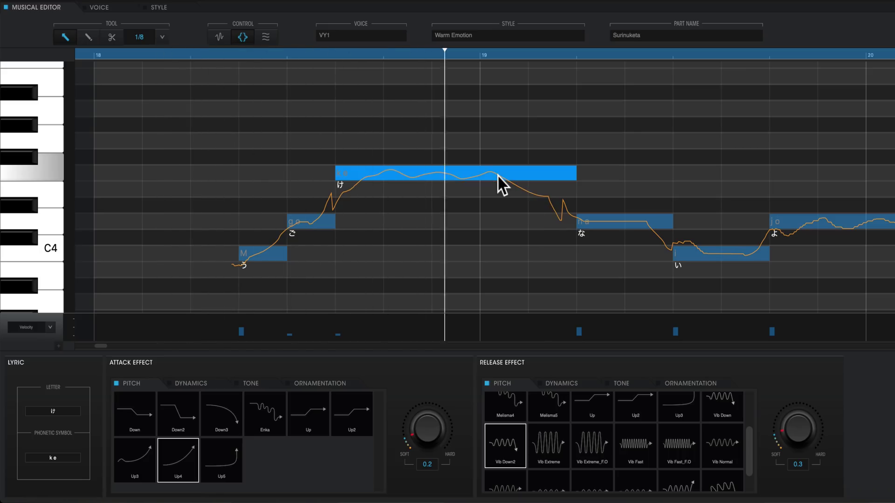
key("space")
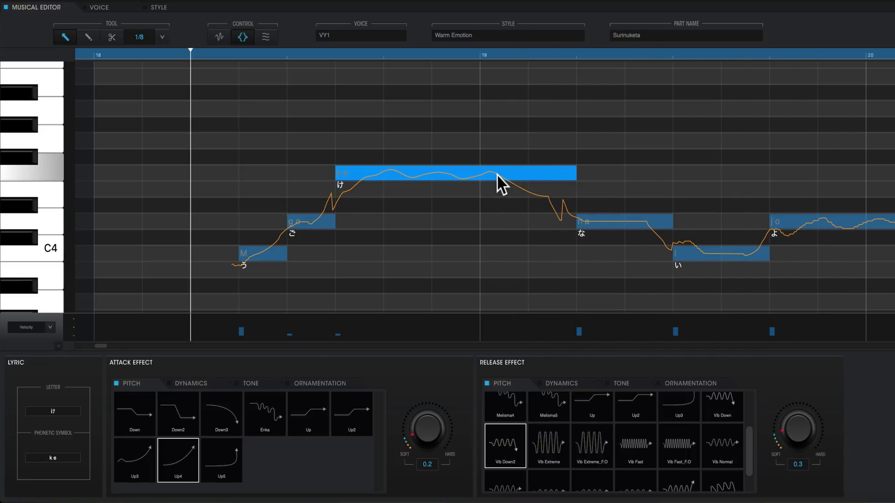
Step: With the Emotion tool, adjust the range of the け note's release effect by its start near measure 19, and play back the phrase
left_click(498, 175)
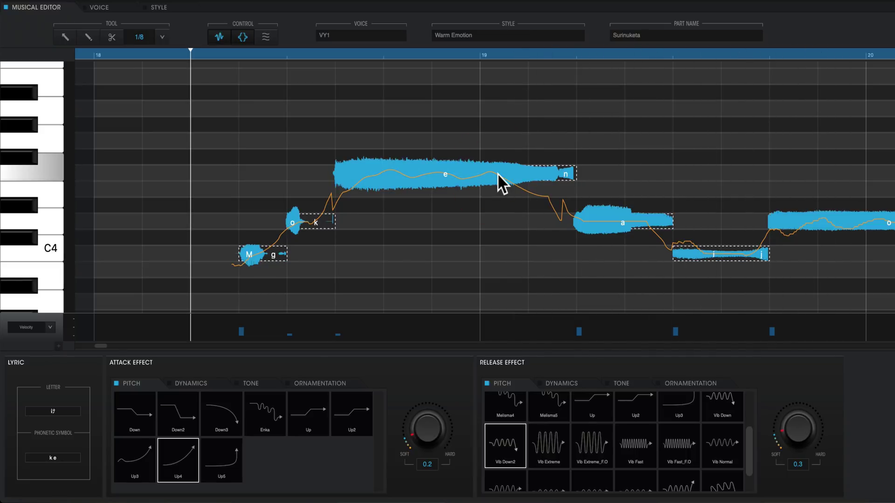
key("4")
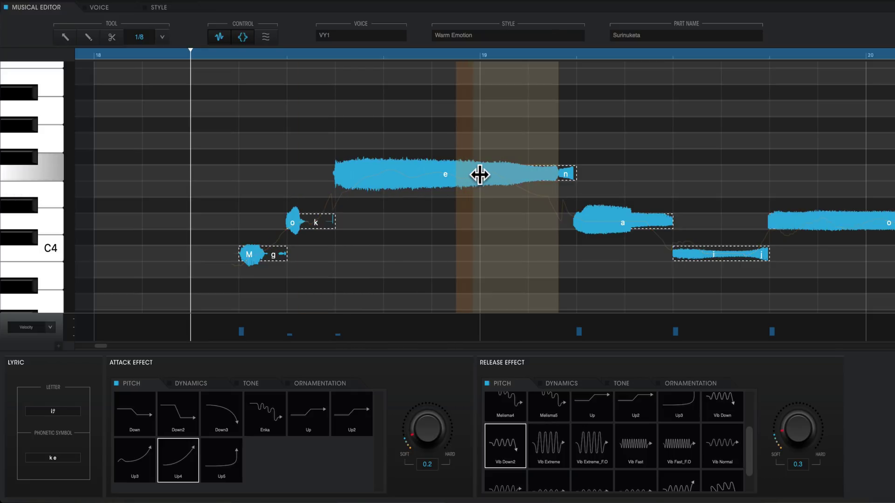
key("w")
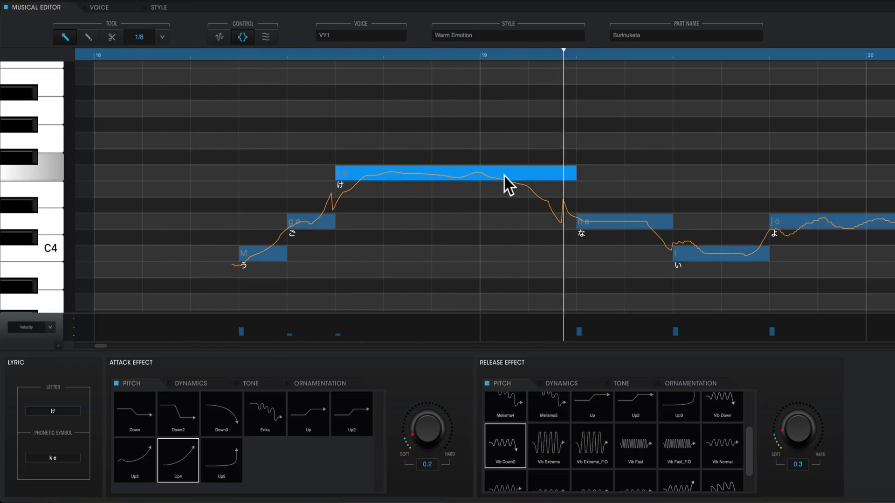
key("space")
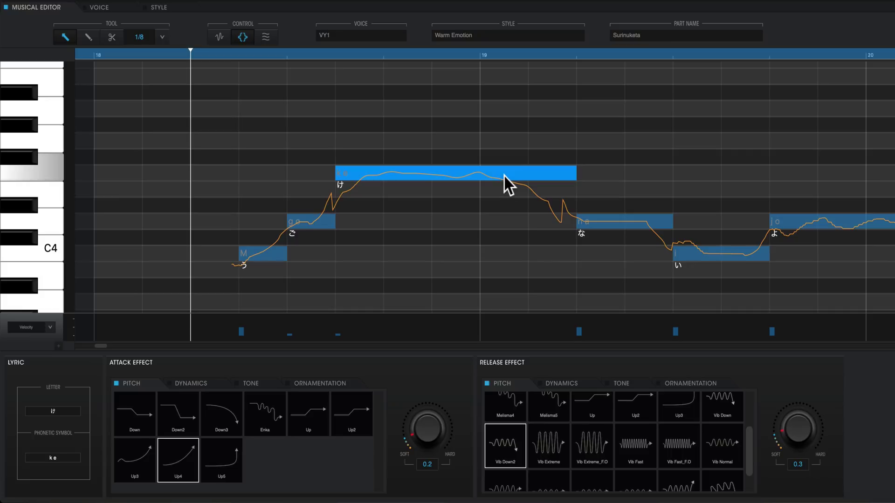
Step: Move the playback position back to 17:004:01 and turn on auto breath for the Surinuketa part
key("w")
key("w")
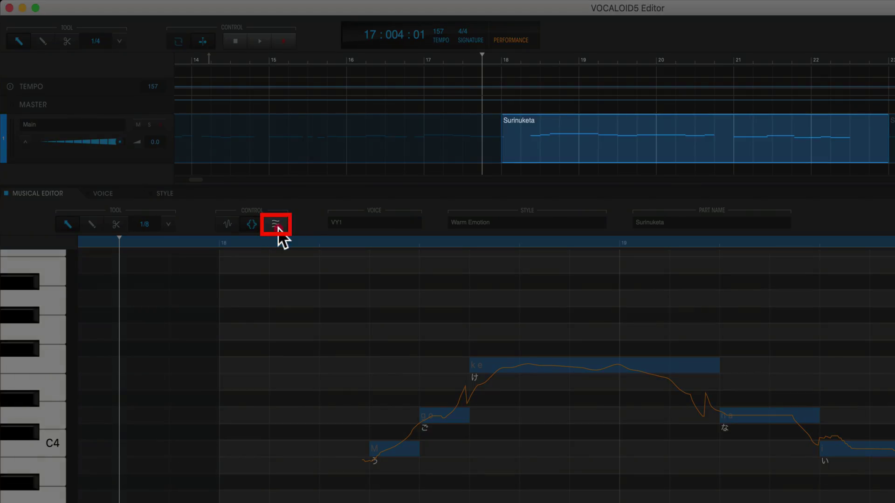
left_click(283, 225)
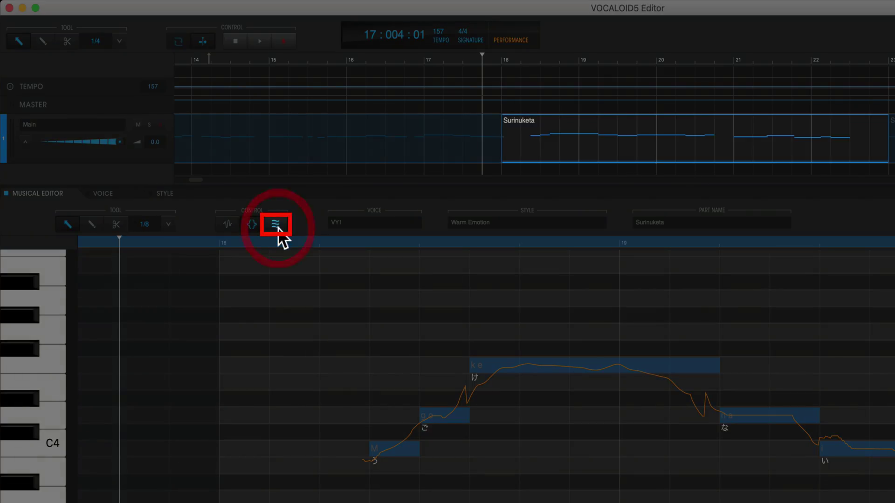
left_click(663, 117)
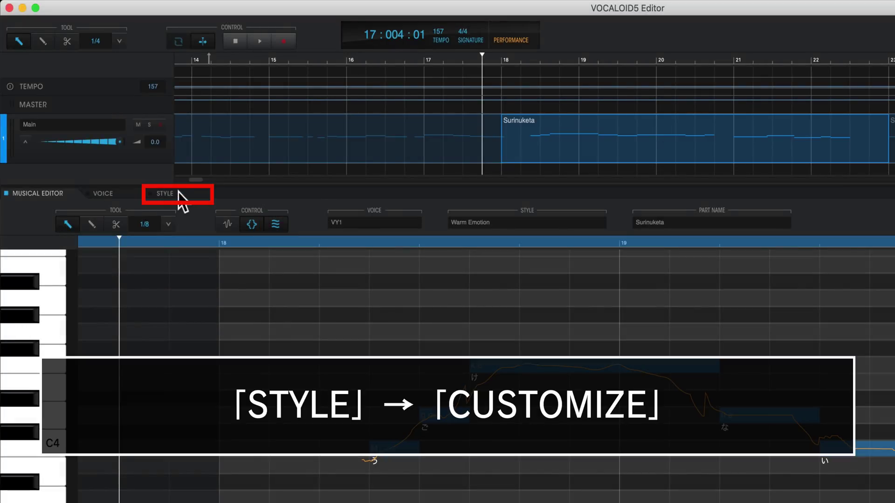
Step: Open the style customization of the Surinuketa part and toggle its Breath function
left_click(179, 195)
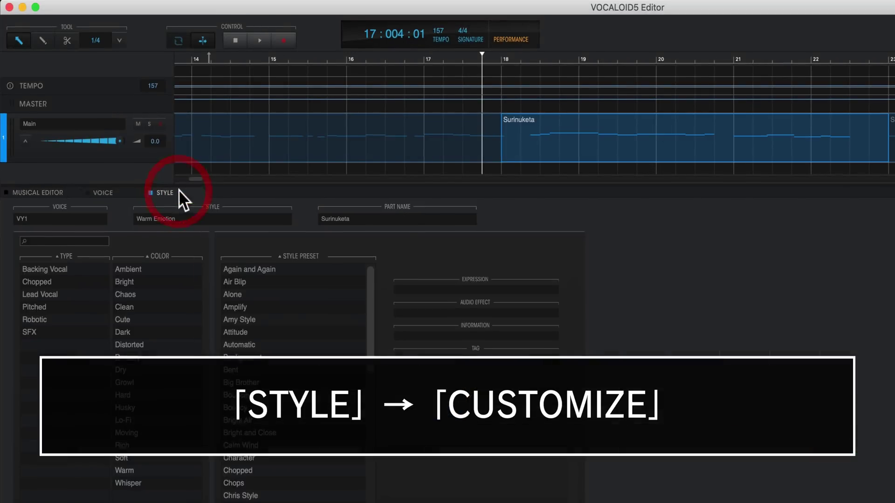
left_click(539, 492)
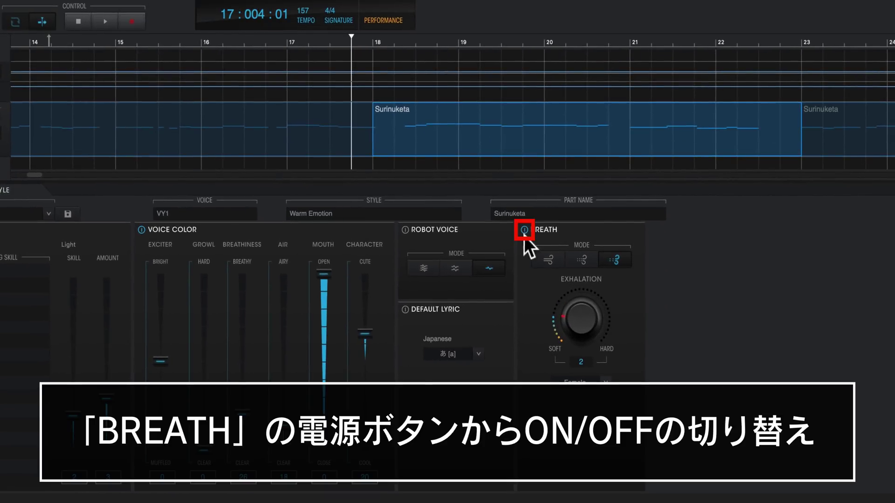
left_click(524, 231)
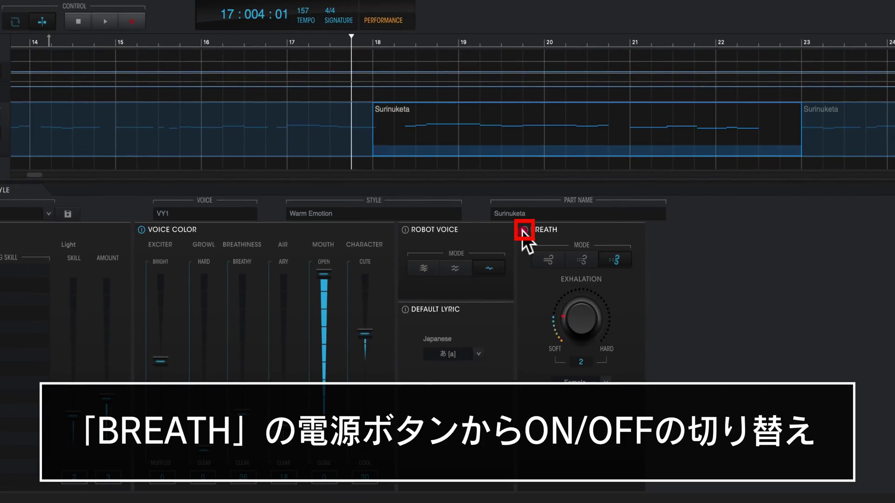